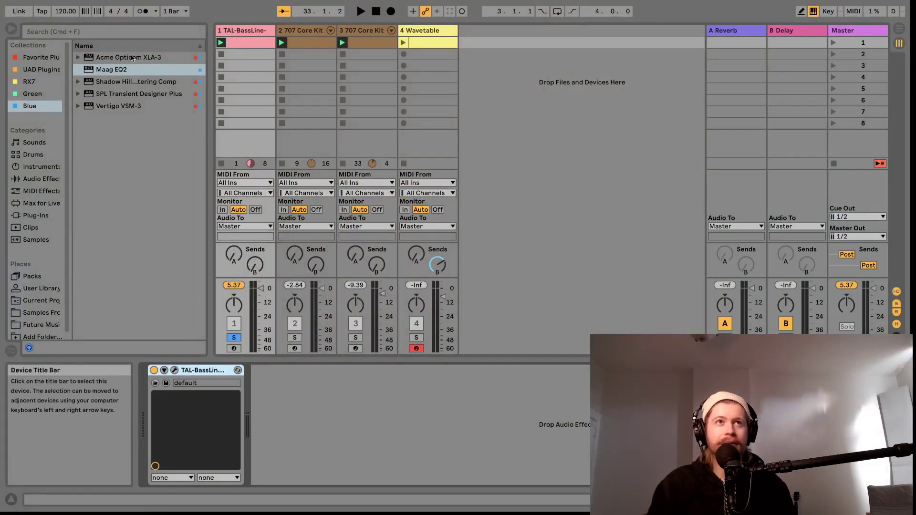
# - Launch the TAL-BassLine clip with Acme Opticom XLA-3 selected in the plugin browser
pyautogui.click(130, 58)
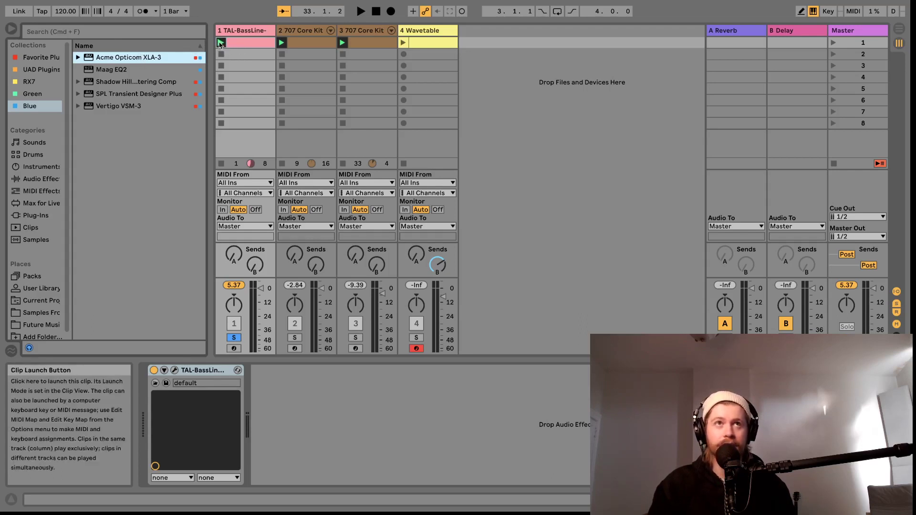
pyautogui.click(221, 44)
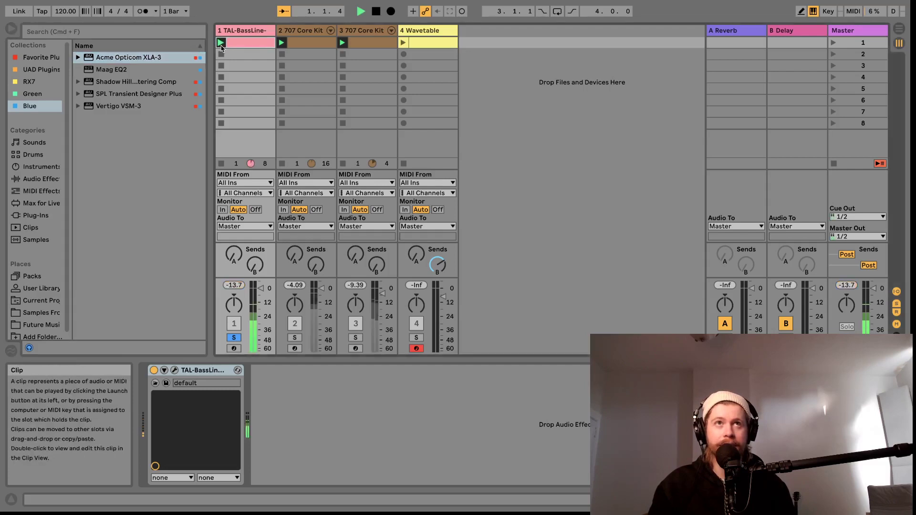
pyautogui.click(144, 59)
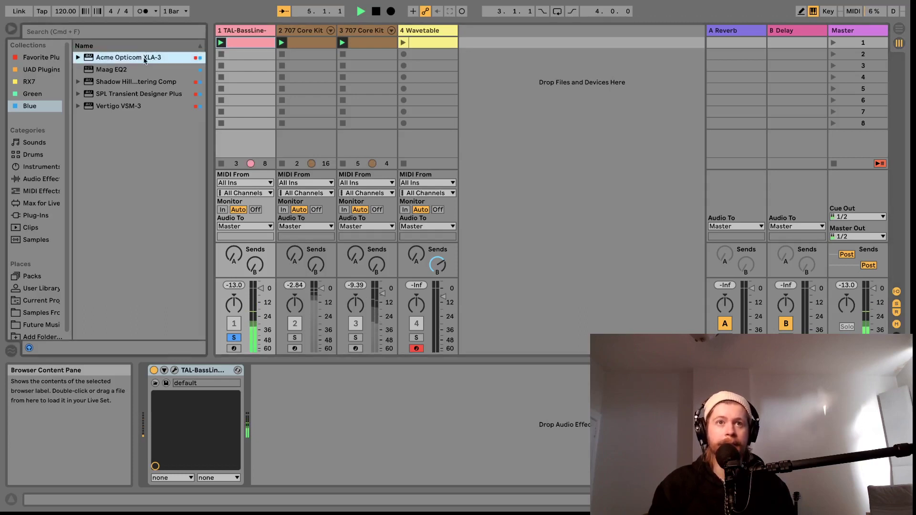
# - Load Acme Opticom XLA-3 onto the TAL-BassLine track and A/B it by bypassing and re-enabling
pyautogui.doubleClick(144, 60)
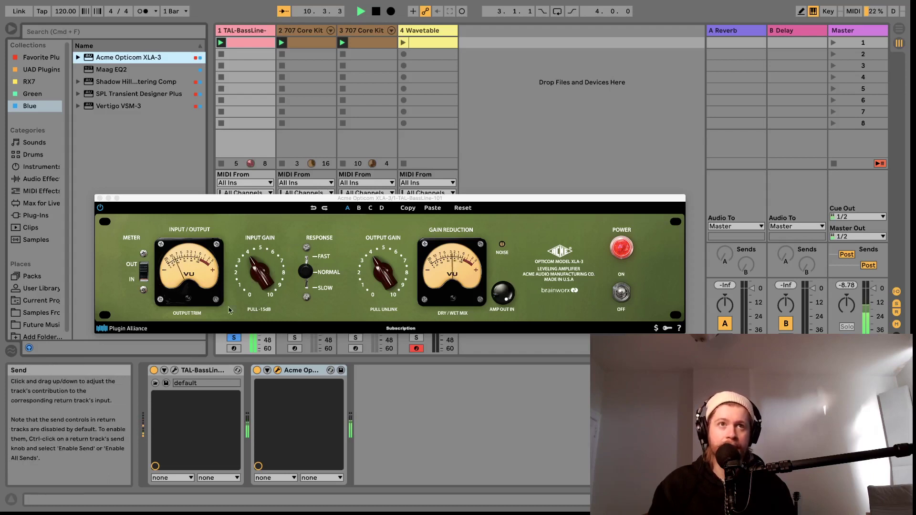
pyautogui.click(257, 372)
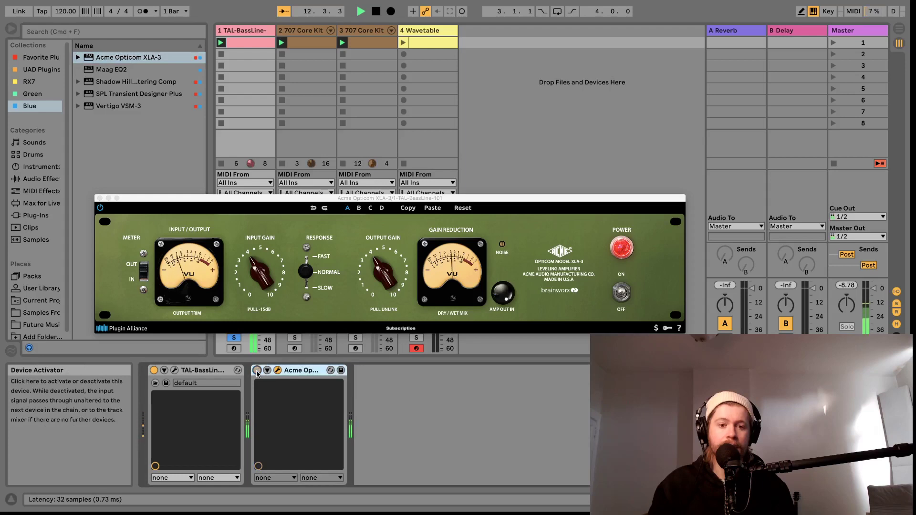
pyautogui.click(257, 372)
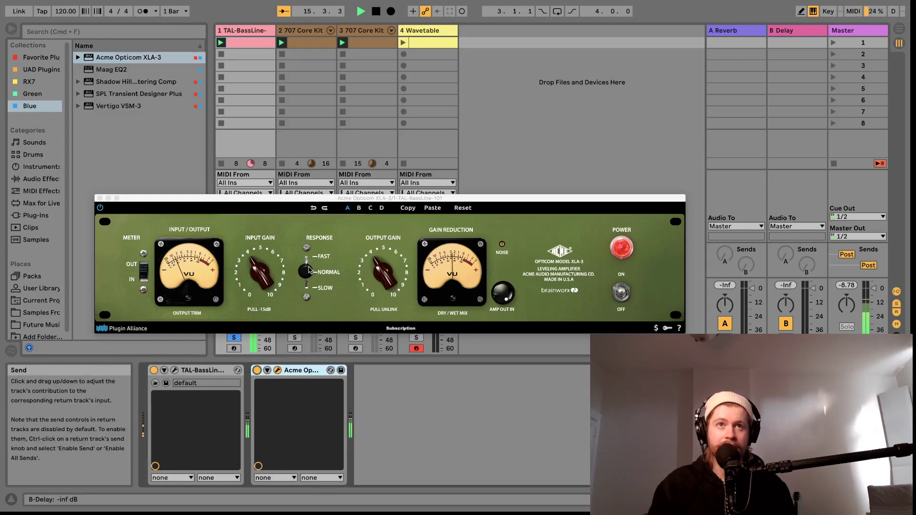
# - Dial in the Opticom's Response speed switch and Input Gain knob
pyautogui.moveTo(309, 271); pyautogui.dragTo(308, 253)
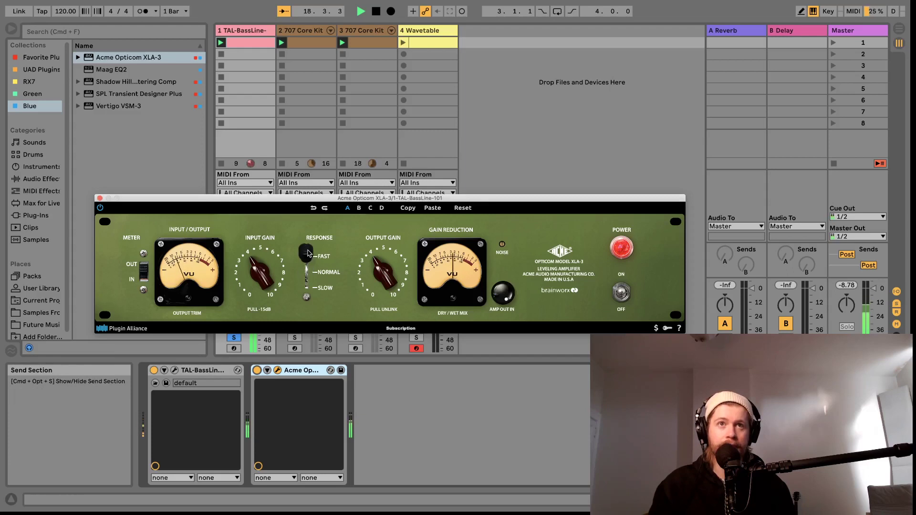
pyautogui.moveTo(253, 266); pyautogui.dragTo(247, 222)
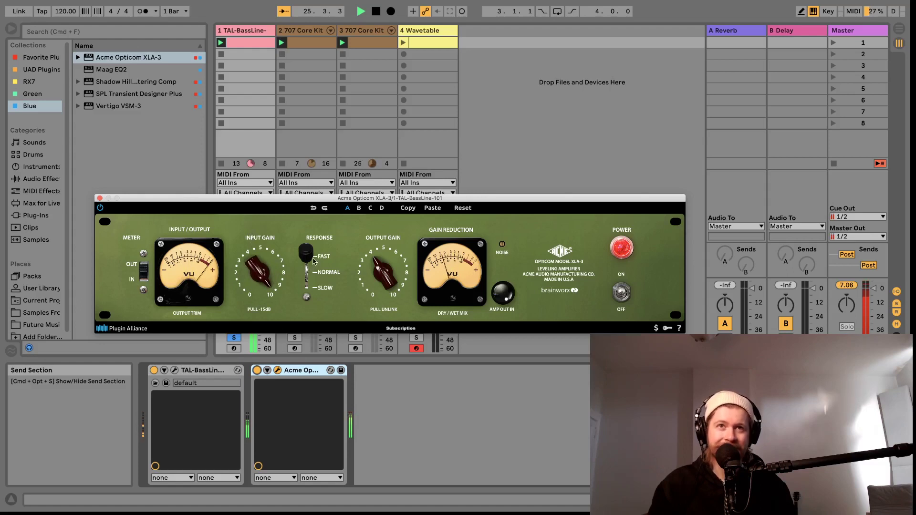
pyautogui.moveTo(266, 284); pyautogui.dragTo(266, 319)
pyautogui.moveTo(304, 255); pyautogui.dragTo(259, 243)
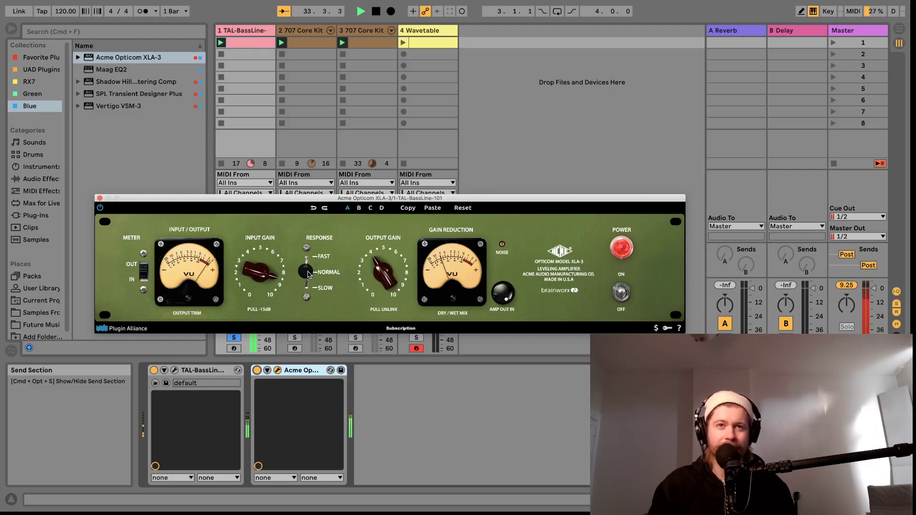
pyautogui.moveTo(309, 274); pyautogui.dragTo(312, 293)
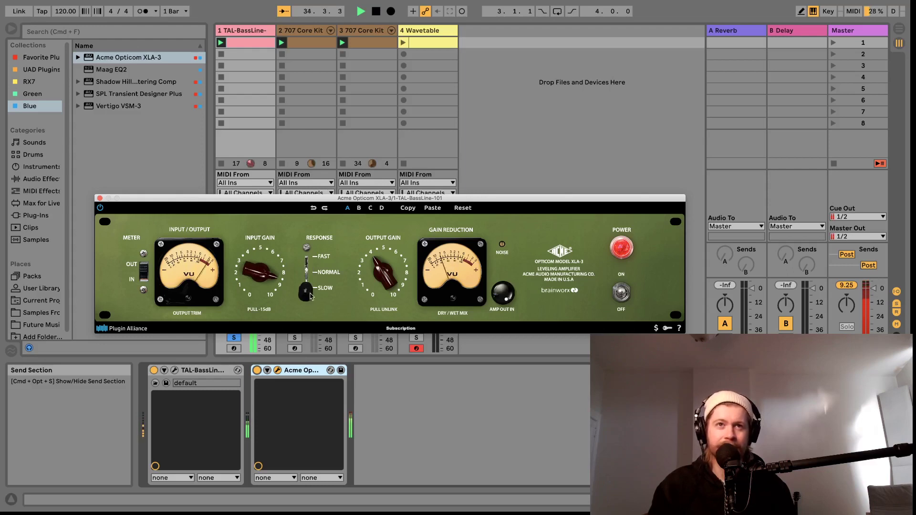
pyautogui.moveTo(261, 276)
pyautogui.mouseDown()
pyautogui.moveTo(258, 264)
pyautogui.moveTo(262, 300)
pyautogui.moveTo(262, 292)
pyautogui.moveTo(305, 275)
pyautogui.moveTo(306, 253)
pyautogui.moveTo(269, 267)
pyautogui.moveTo(270, 256)
pyautogui.moveTo(268, 286)
pyautogui.mouseUp()
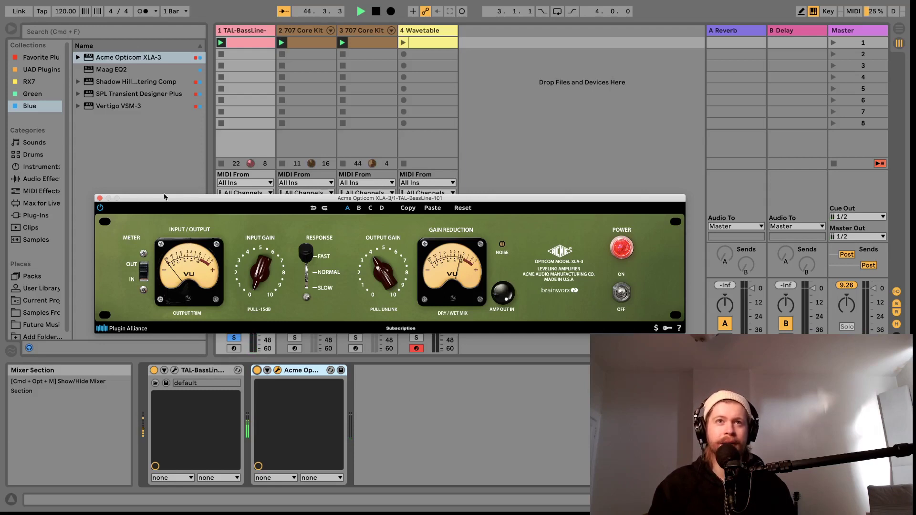
# - Close the Opticom editor, pick Maag EQ2, then solo and launch the Wavetable track's clip
pyautogui.click(99, 199)
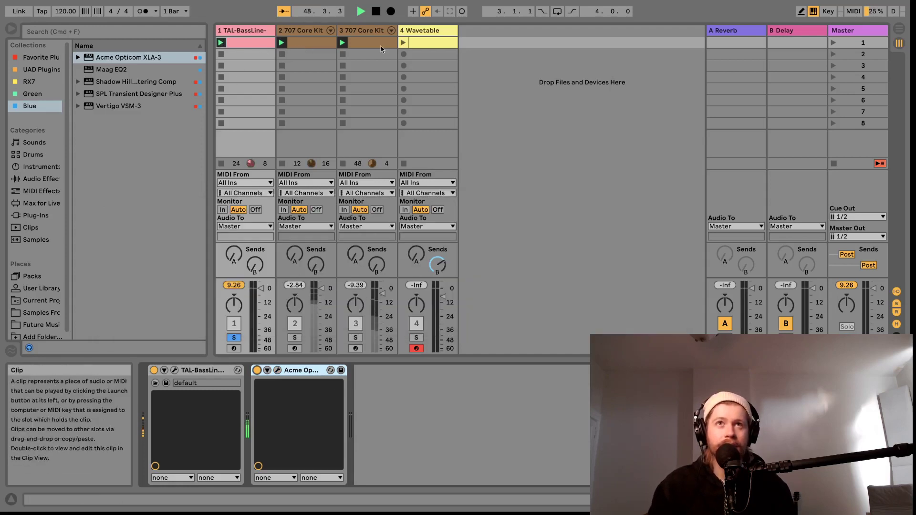
pyautogui.click(120, 71)
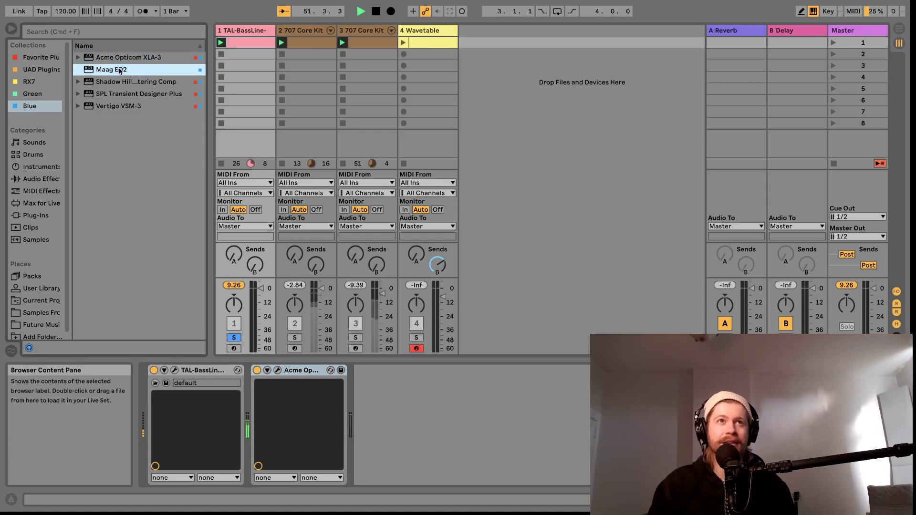
pyautogui.click(420, 30)
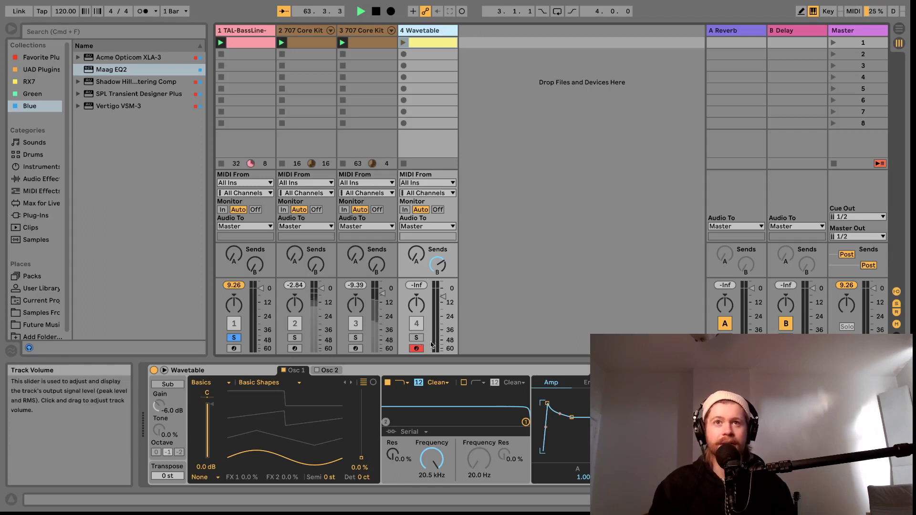
pyautogui.click(417, 338)
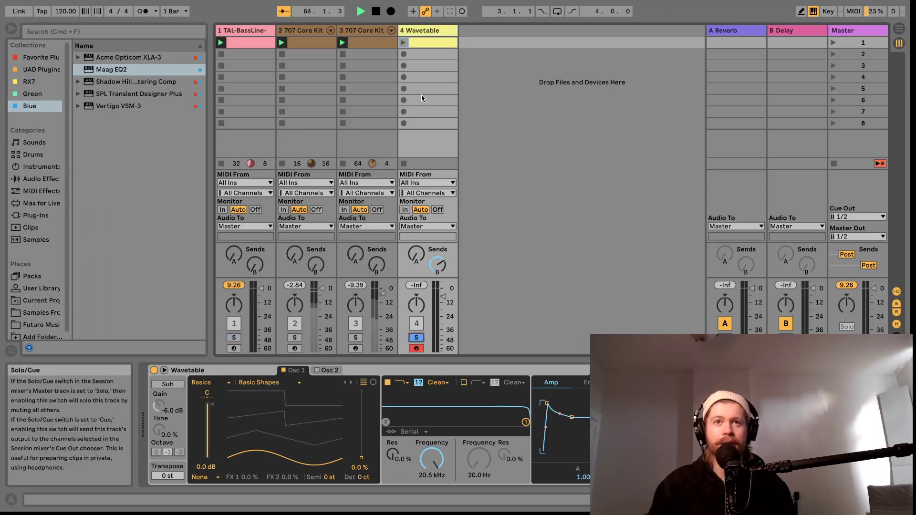
pyautogui.click(405, 43)
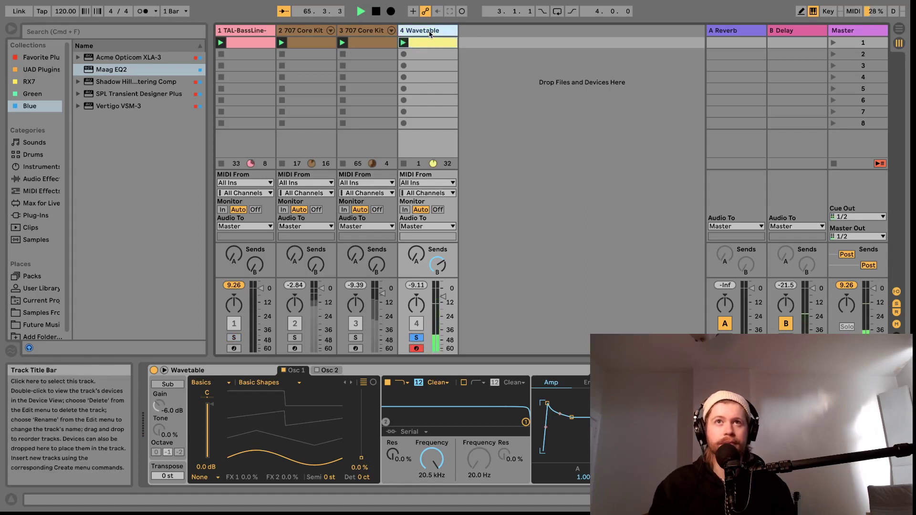
# - Load Maag EQ2 on the Wavetable track and boost the air band to 10.0 at 15 kHz
pyautogui.doubleClick(135, 72)
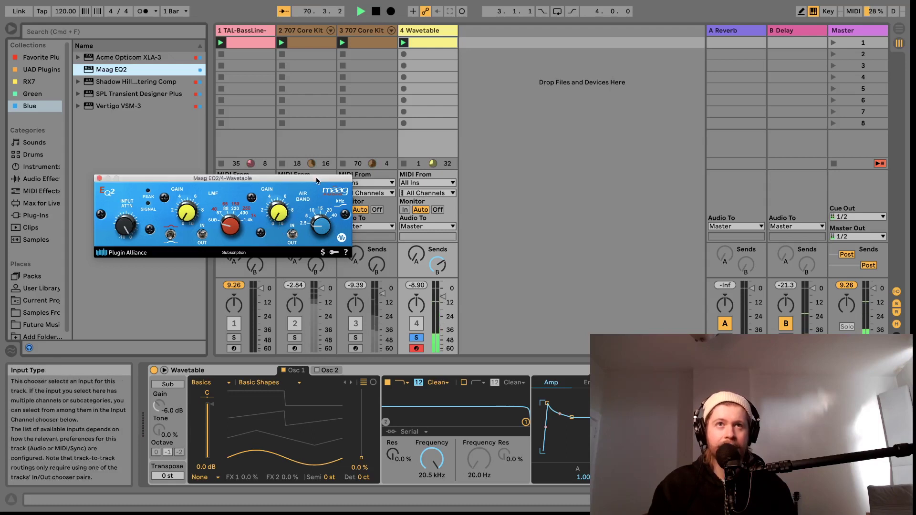
pyautogui.moveTo(277, 213)
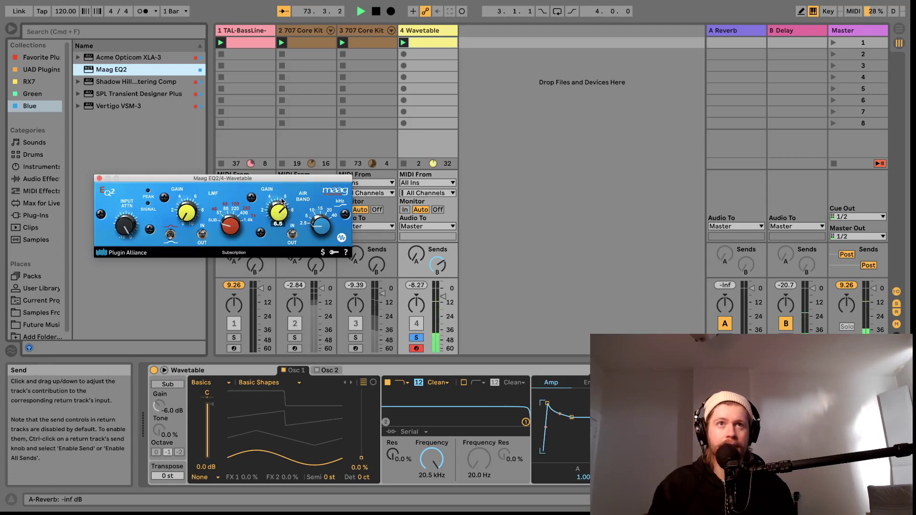
pyautogui.moveTo(323, 221)
pyautogui.scroll(2, 323, 220)
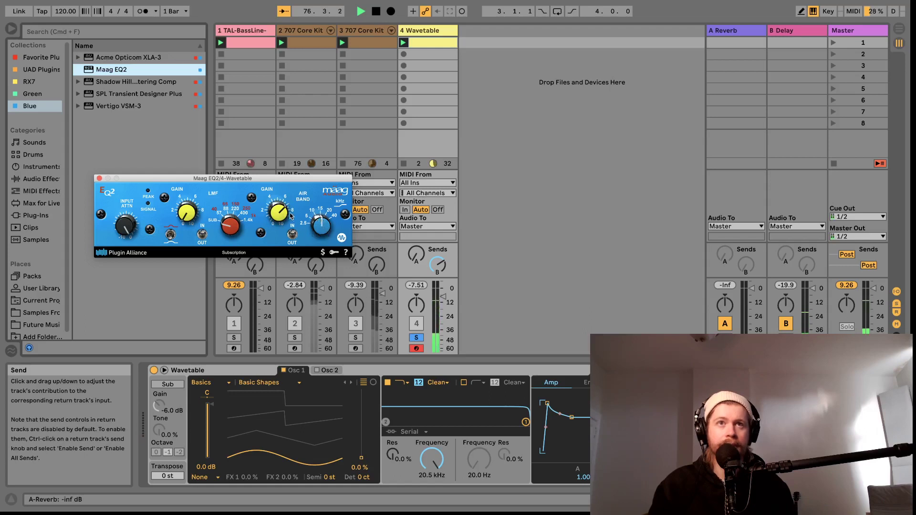
pyautogui.moveTo(284, 217); pyautogui.dragTo(278, 181)
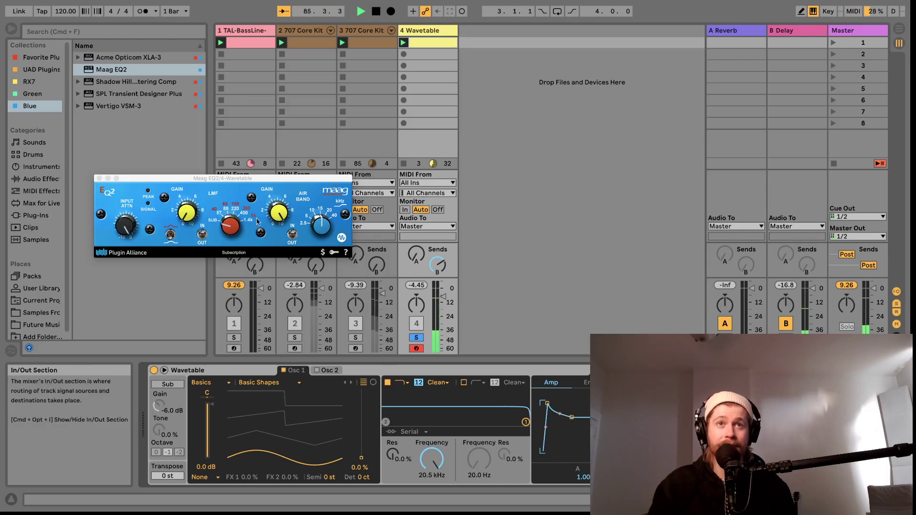
# - Stop playback and close the Maag EQ2 window
pyautogui.click(280, 217)
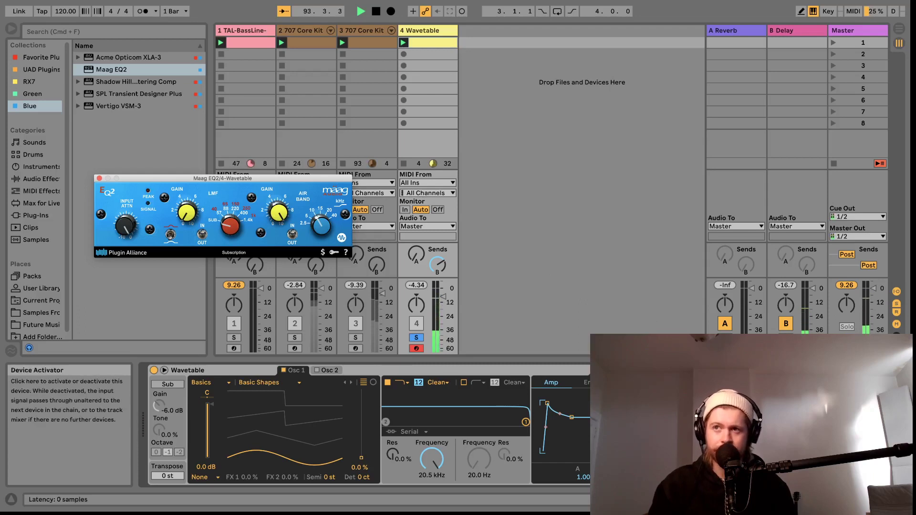
pyautogui.moveTo(281, 215)
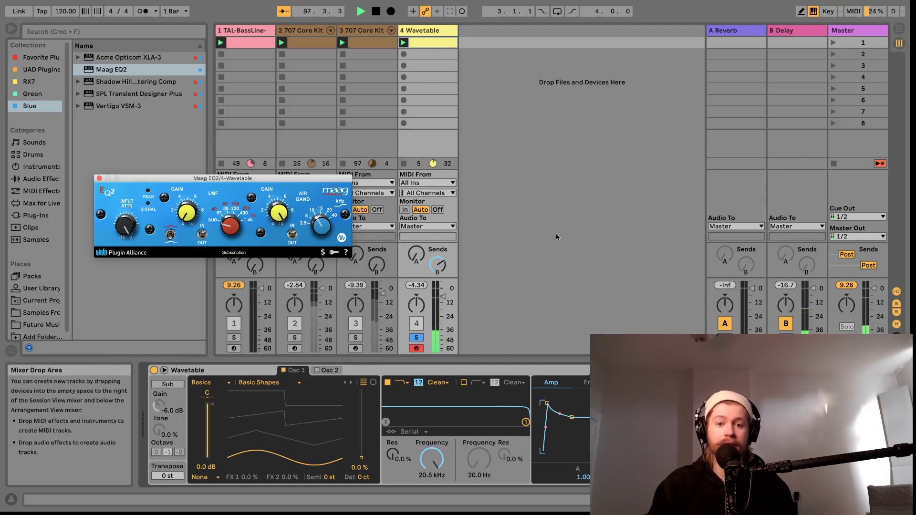
pyautogui.press('space')
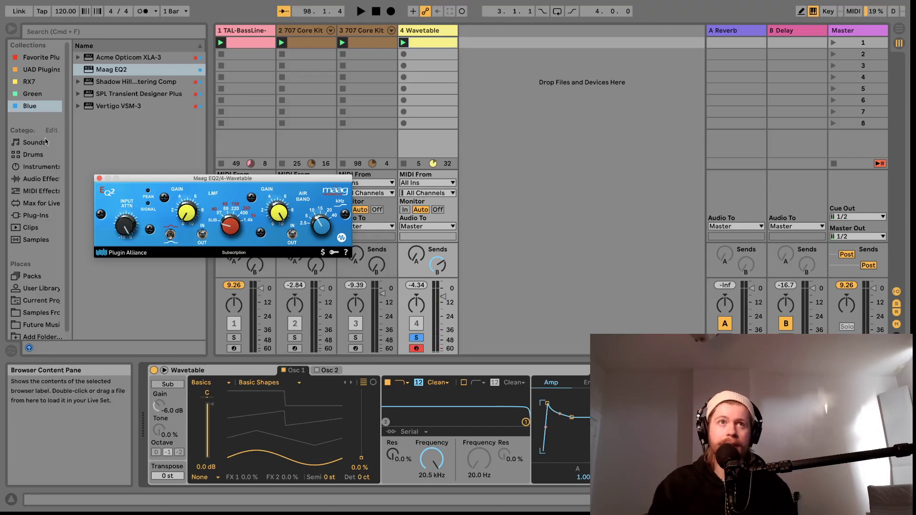
pyautogui.click(99, 179)
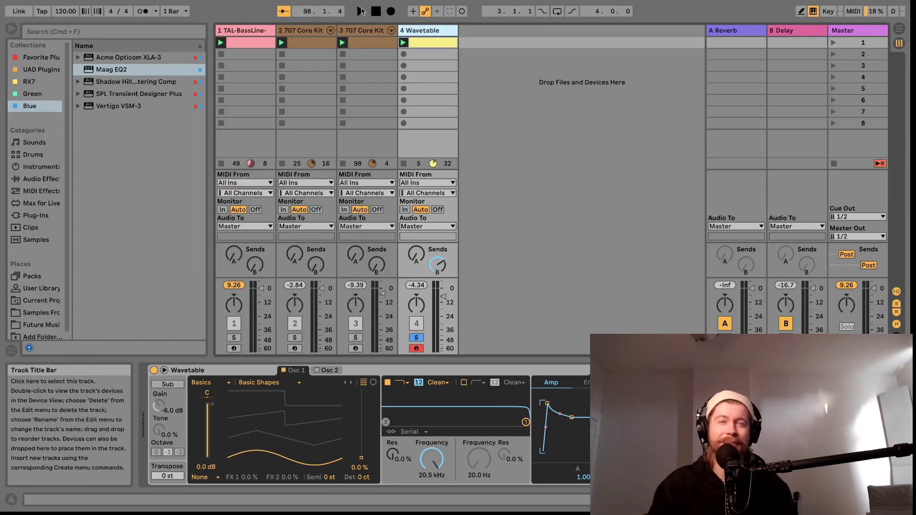
# - Select and solo the 707 Core Kit track and start playback
pyautogui.click(300, 30)
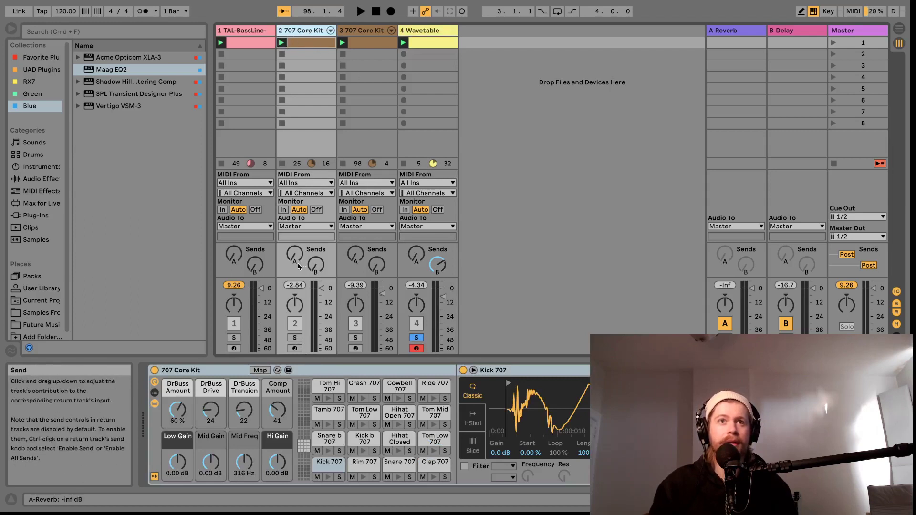
pyautogui.click(295, 337)
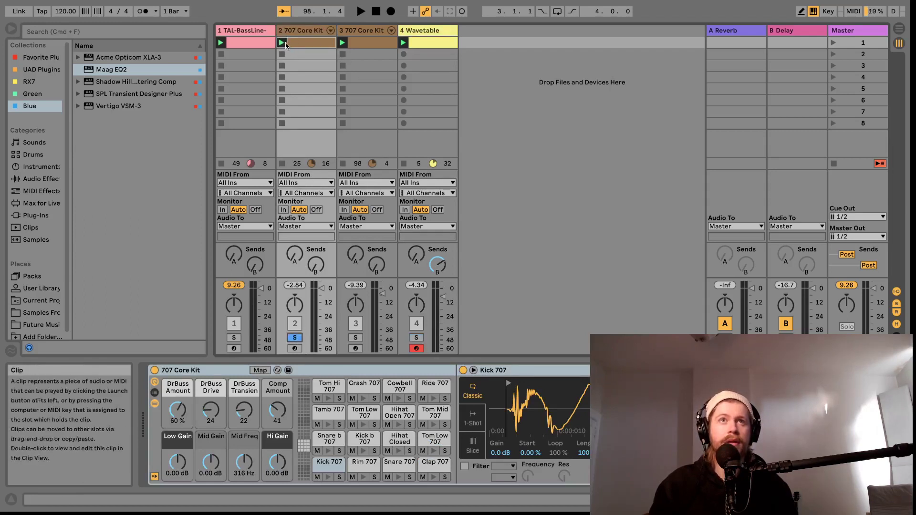
pyautogui.press('space')
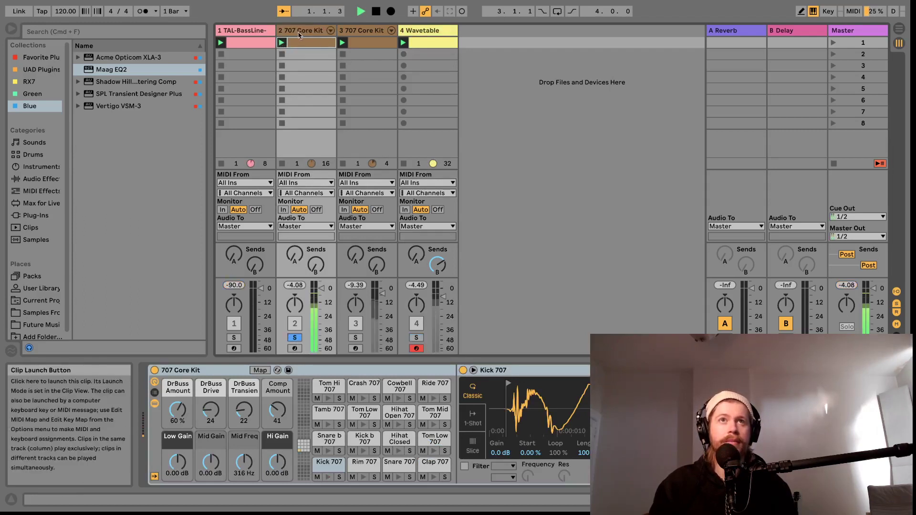
# - Add Maag EQ2 to the 707 Core Kit with air band at 8.0, then close it and show the rack macros
pyautogui.doubleClick(146, 69)
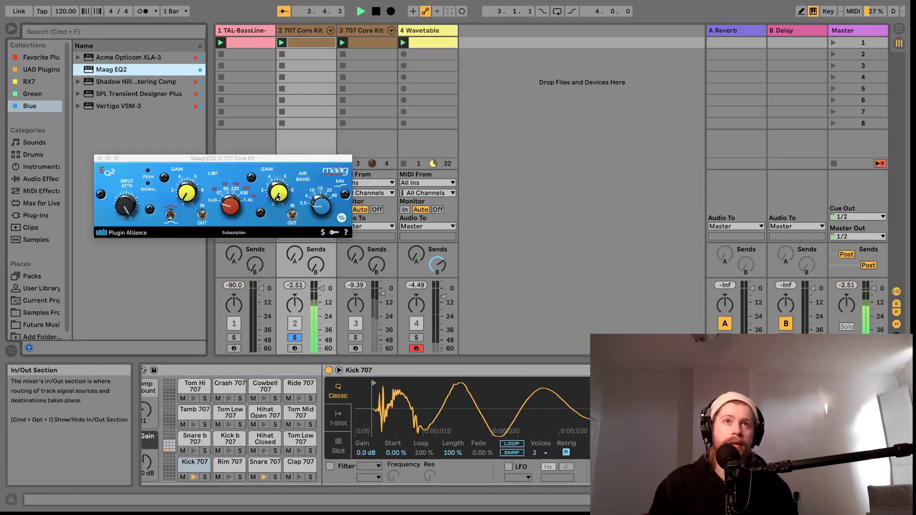
pyautogui.moveTo(277, 197); pyautogui.dragTo(275, 184)
pyautogui.moveTo(271, 118); pyautogui.dragTo(270, 127)
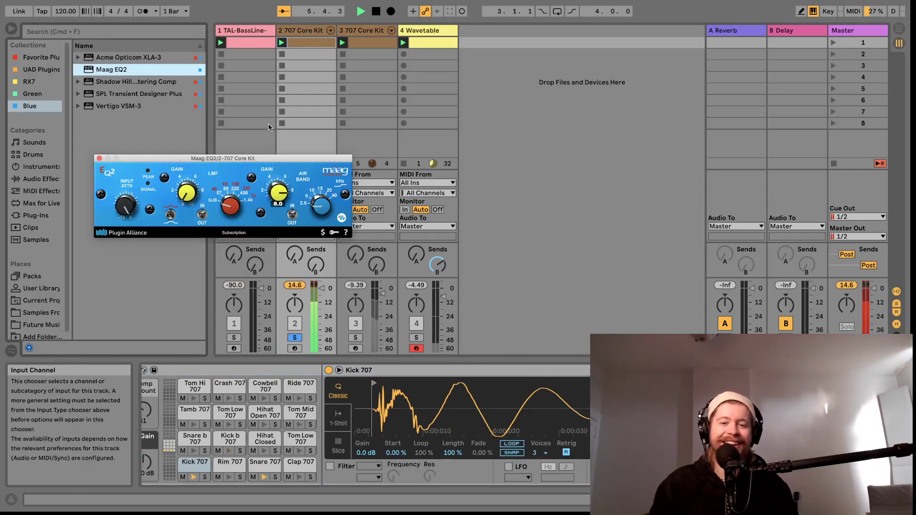
pyautogui.click(99, 158)
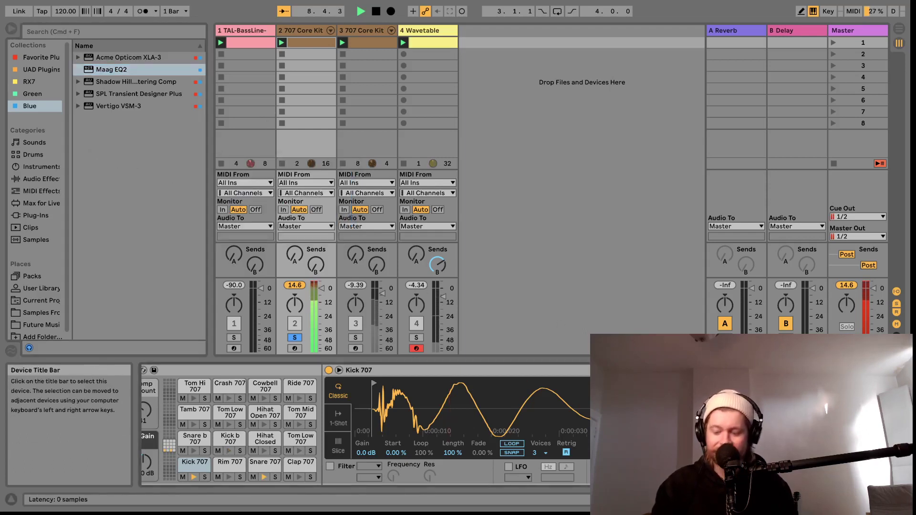
pyautogui.press('Left')
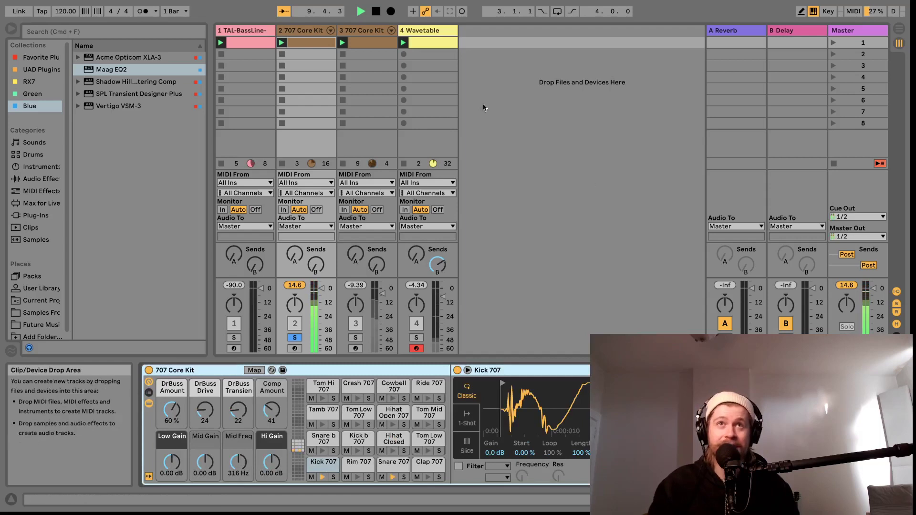
# - Open Shadow Hills Mastering Comp on the drum track and start playback
pyautogui.click(135, 83)
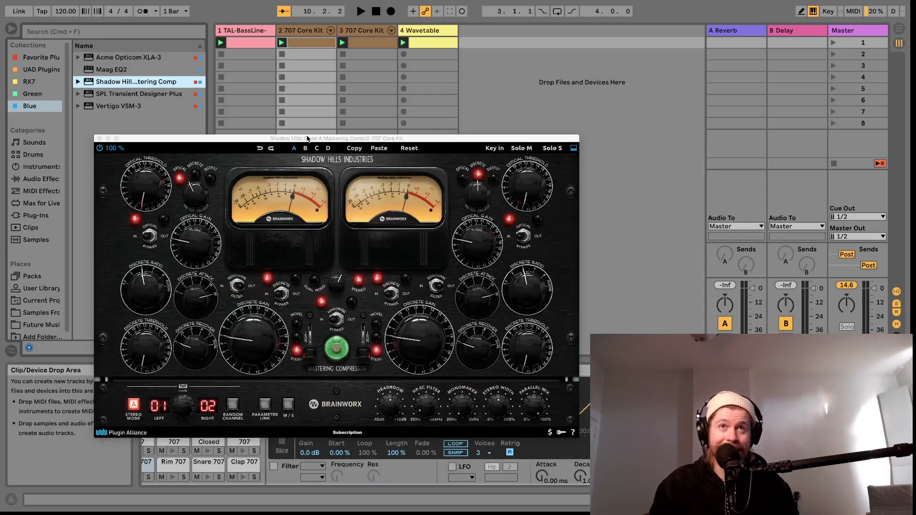
pyautogui.moveTo(307, 139); pyautogui.dragTo(266, 98)
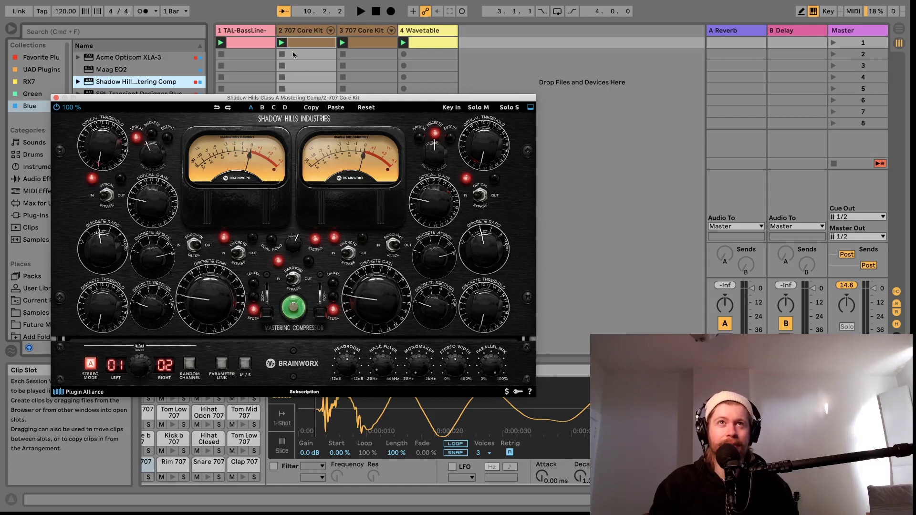
pyautogui.click(282, 42)
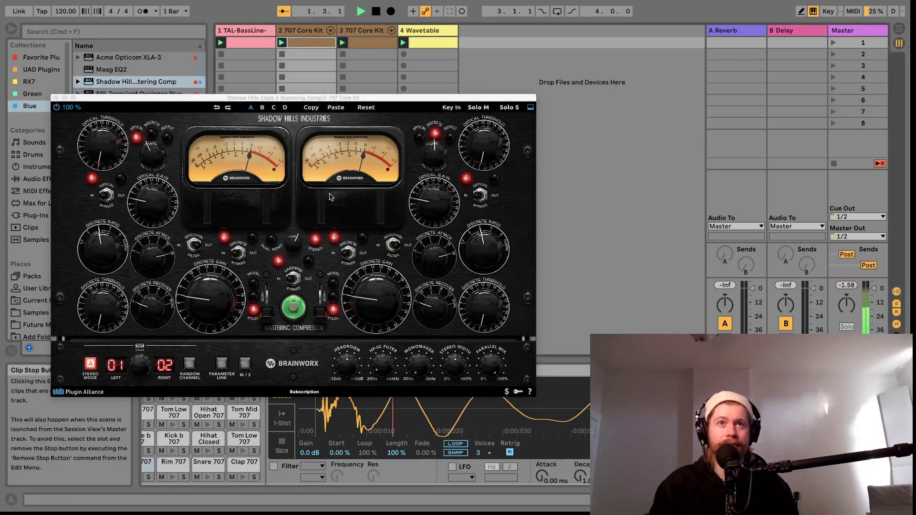
# - Raise the optical threshold and gain, and set the transformer switch to Steel
pyautogui.click(264, 312)
pyautogui.click(262, 280)
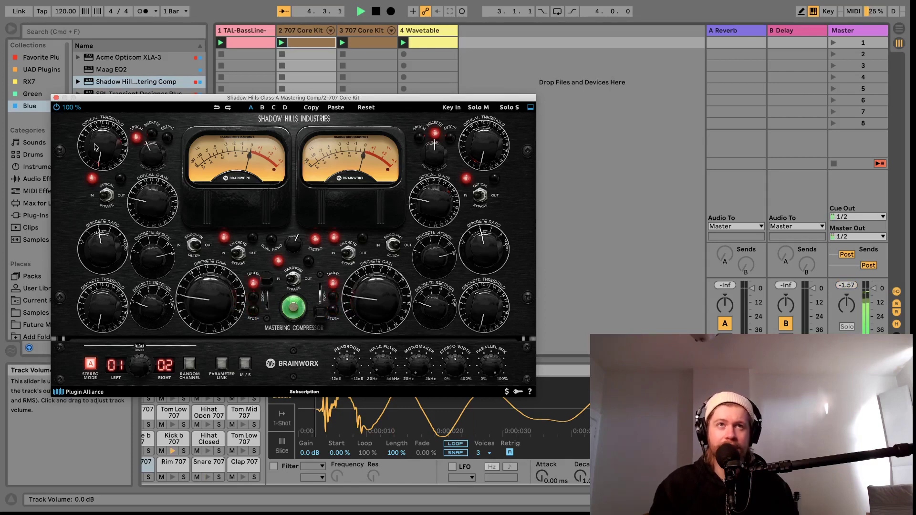
pyautogui.moveTo(101, 150); pyautogui.dragTo(90, 78)
pyautogui.moveTo(100, 146); pyautogui.dragTo(101, 108)
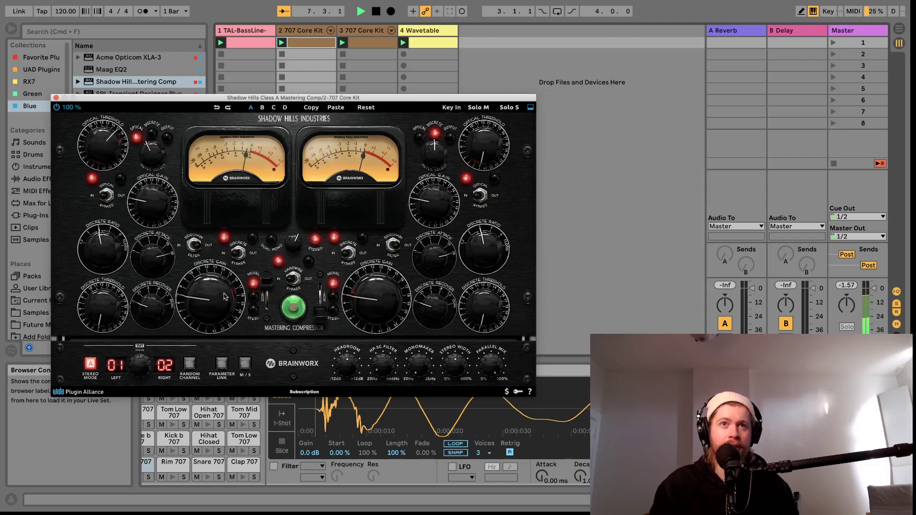
pyautogui.click(262, 299)
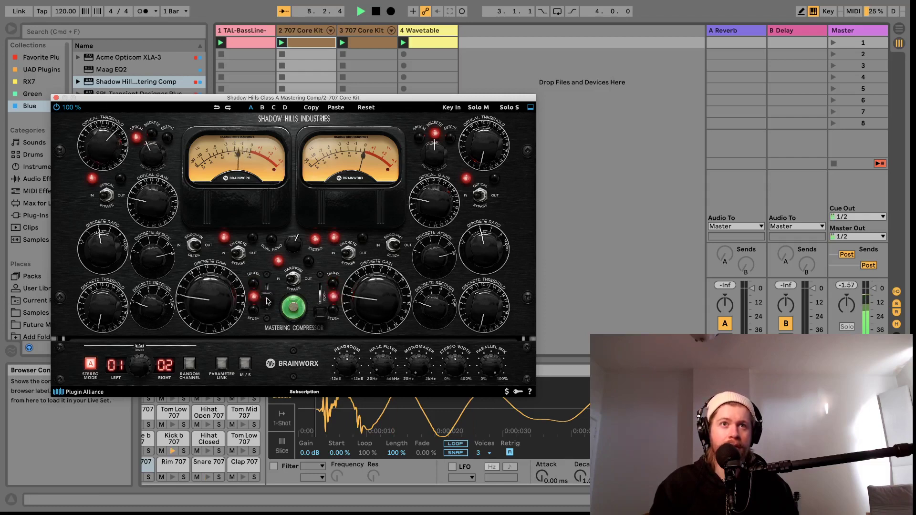
pyautogui.moveTo(267, 301); pyautogui.dragTo(268, 320)
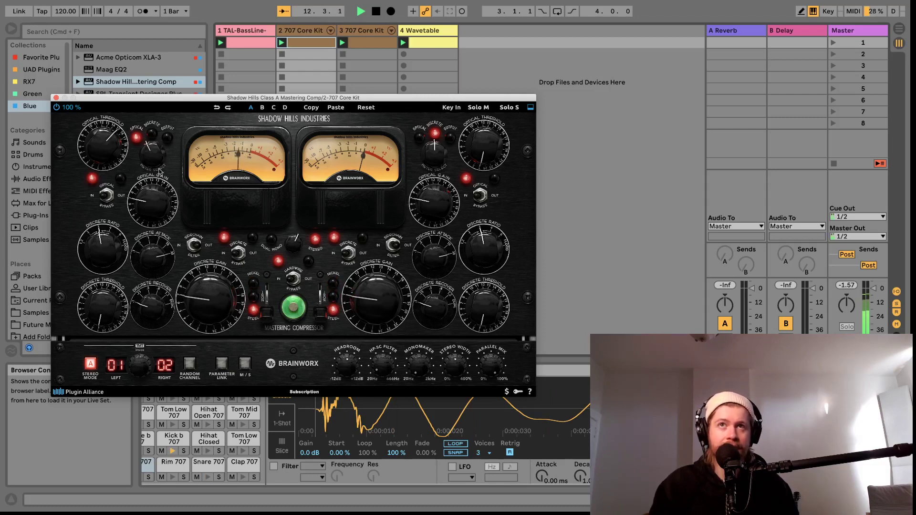
pyautogui.moveTo(148, 197); pyautogui.dragTo(150, 148)
pyautogui.click(262, 311)
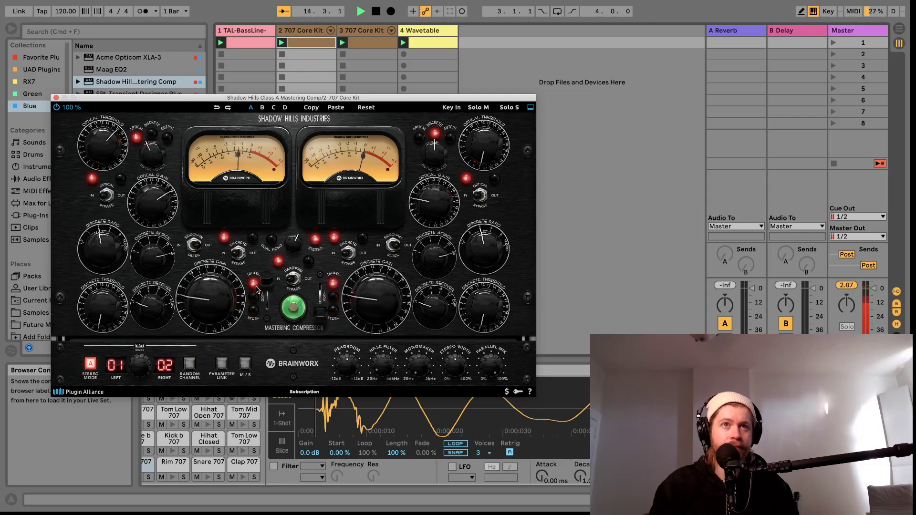
pyautogui.click(261, 310)
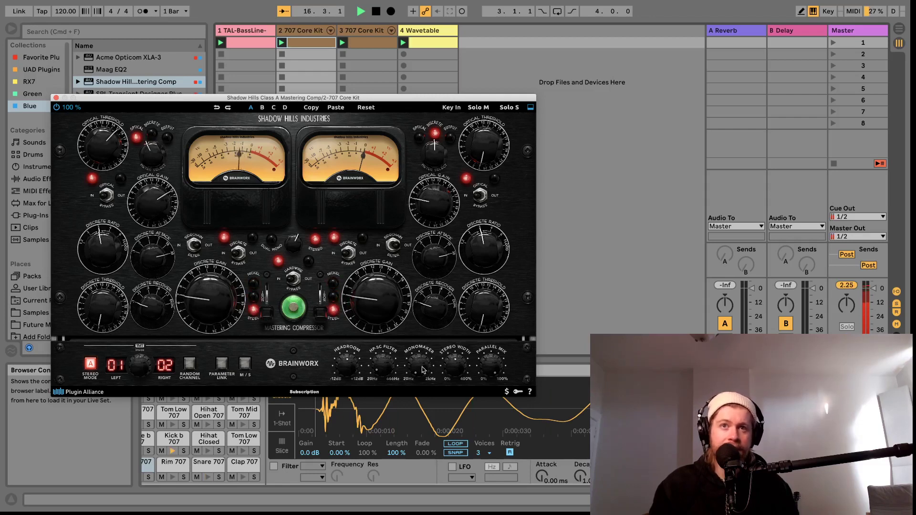
# - Turn Monomaker off, set Parallel Mix to 3%, and close the compressor window
pyautogui.moveTo(421, 369); pyautogui.dragTo(410, 435)
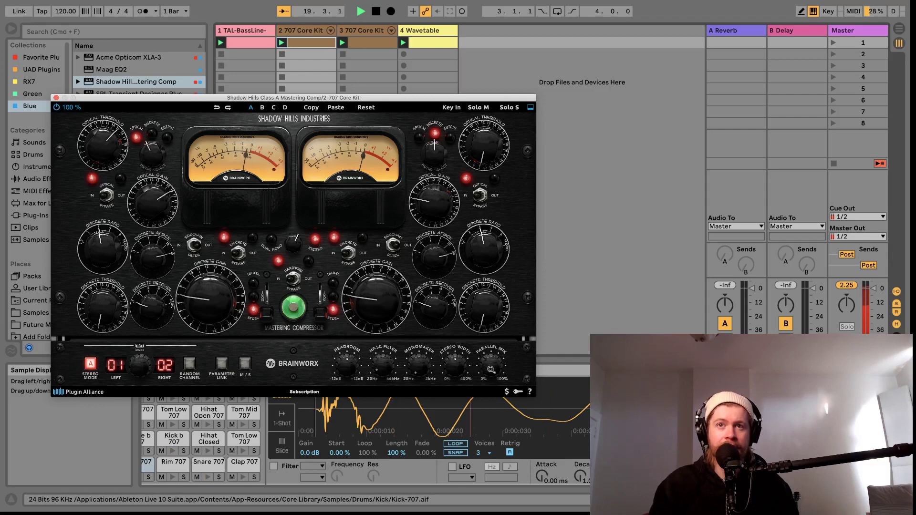
pyautogui.moveTo(491, 370); pyautogui.dragTo(489, 438)
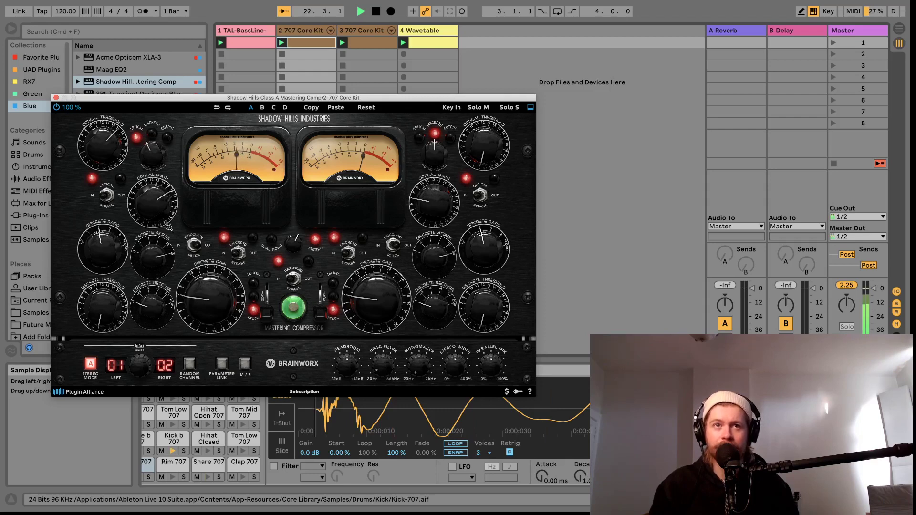
pyautogui.click(56, 98)
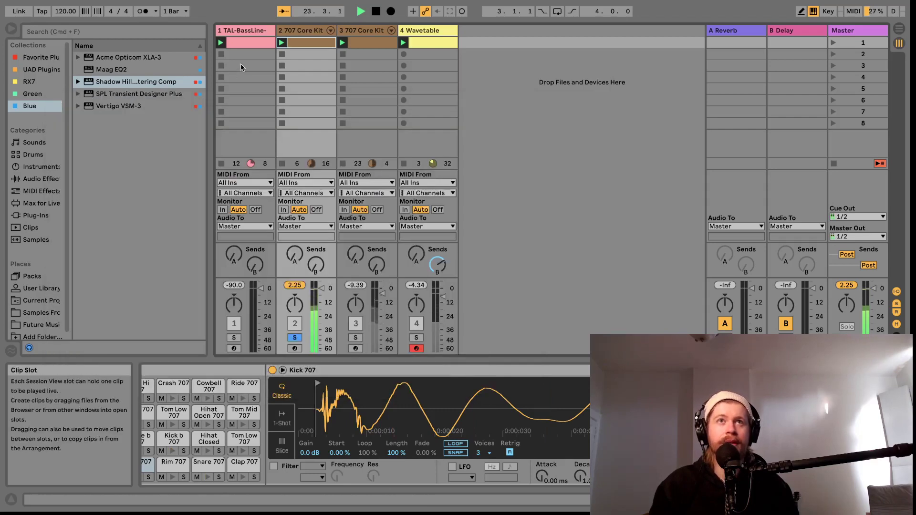
# - Stop track 2's drum clip and reopen the Shadow Hills compressor on it
pyautogui.click(282, 54)
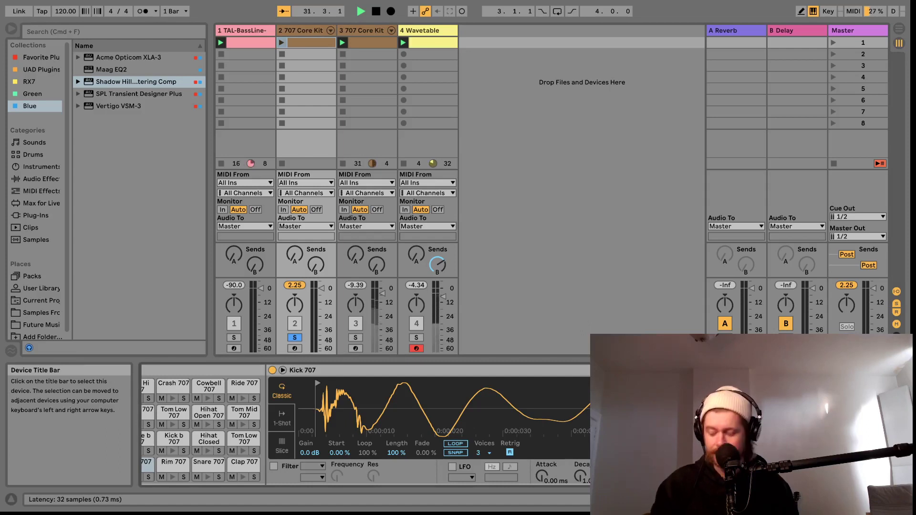
pyautogui.click(342, 52)
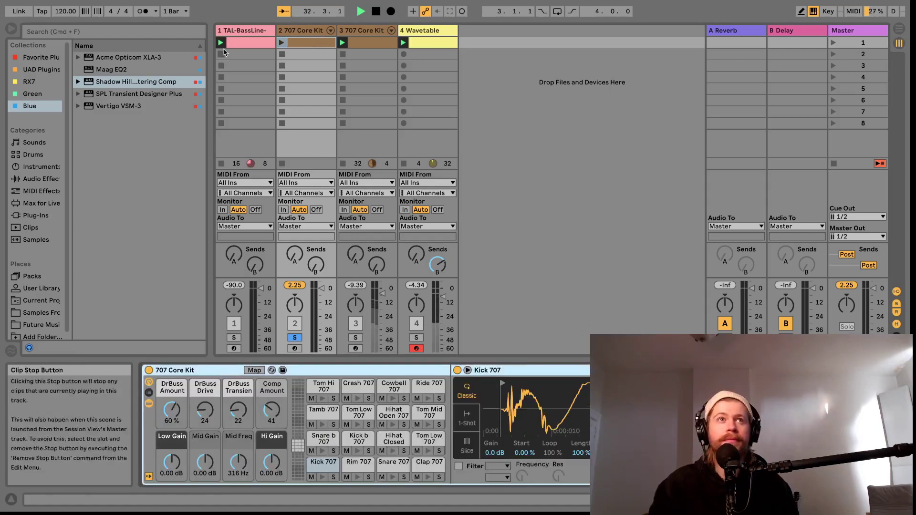
pyautogui.click(146, 82)
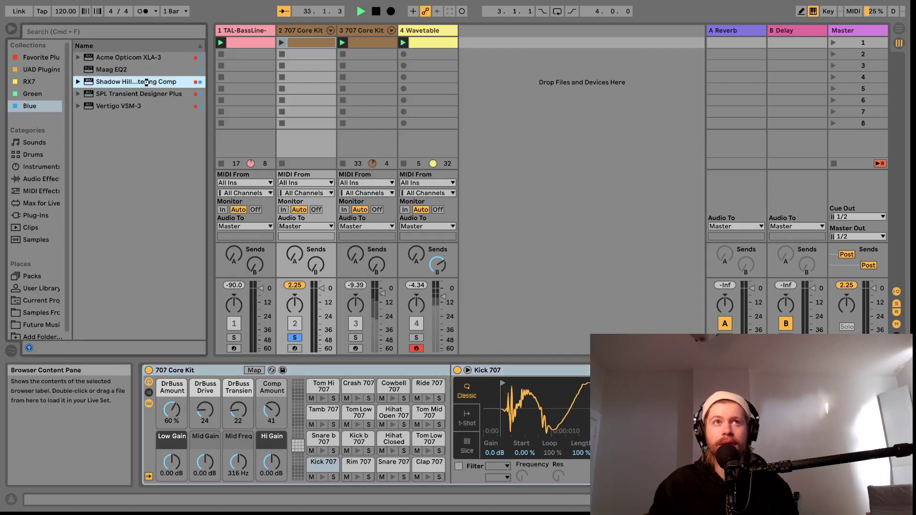
pyautogui.press('Return')
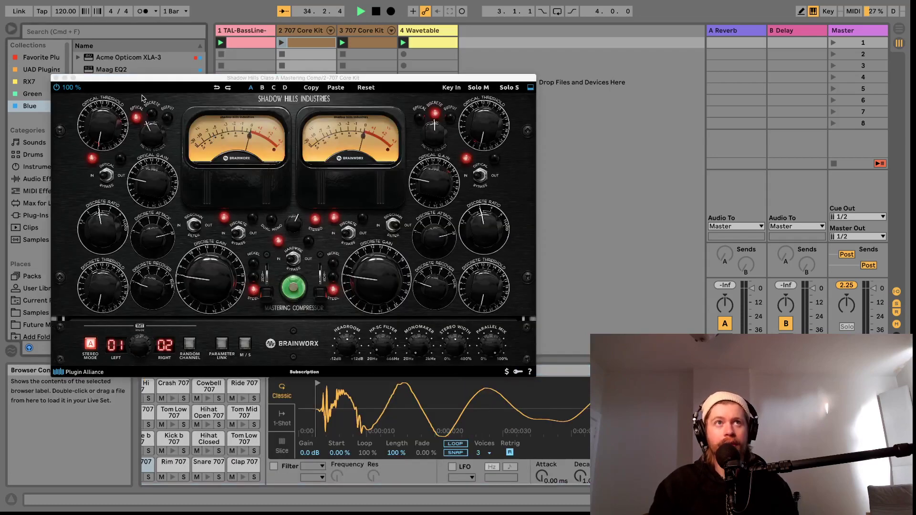
pyautogui.moveTo(157, 84); pyautogui.dragTo(143, 168)
# - Close the Shadow Hills window and select SPL Transient Designer Plus in the browser
pyautogui.click(149, 98)
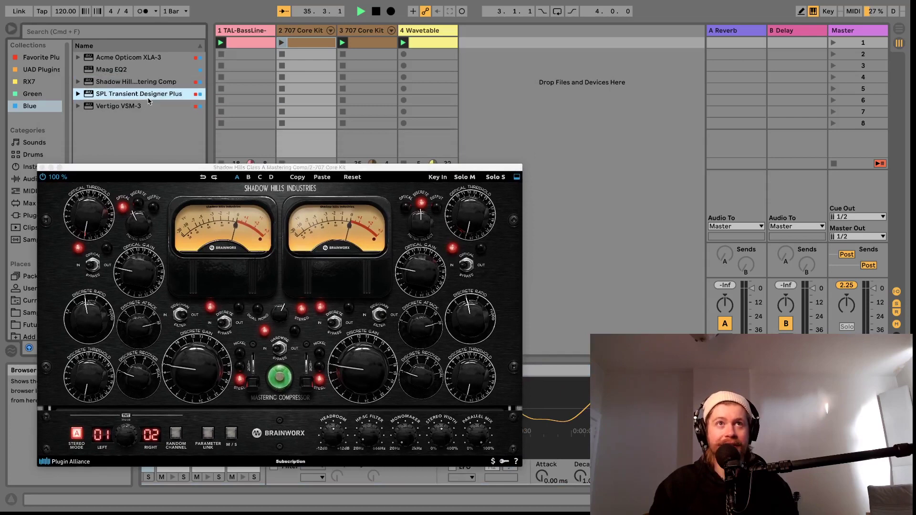
pyautogui.press('super+alt+p')
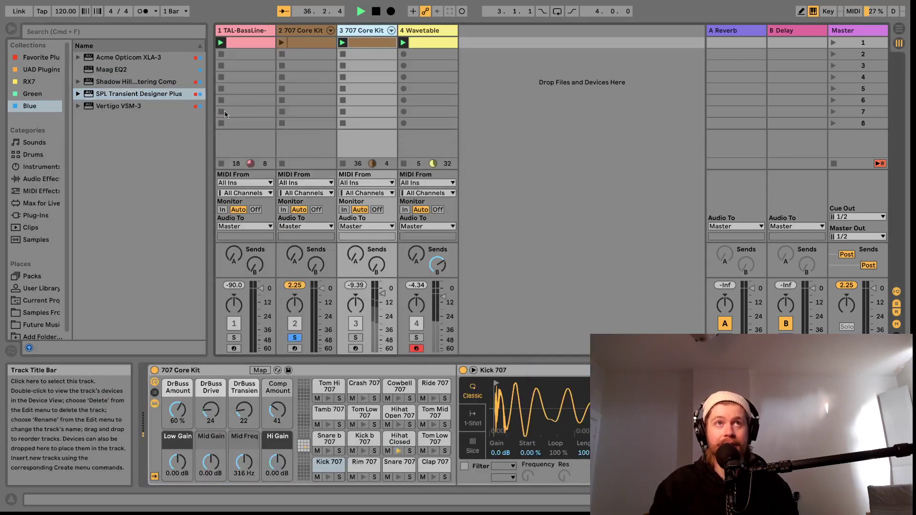
pyautogui.hscroll(5, 362, 420)
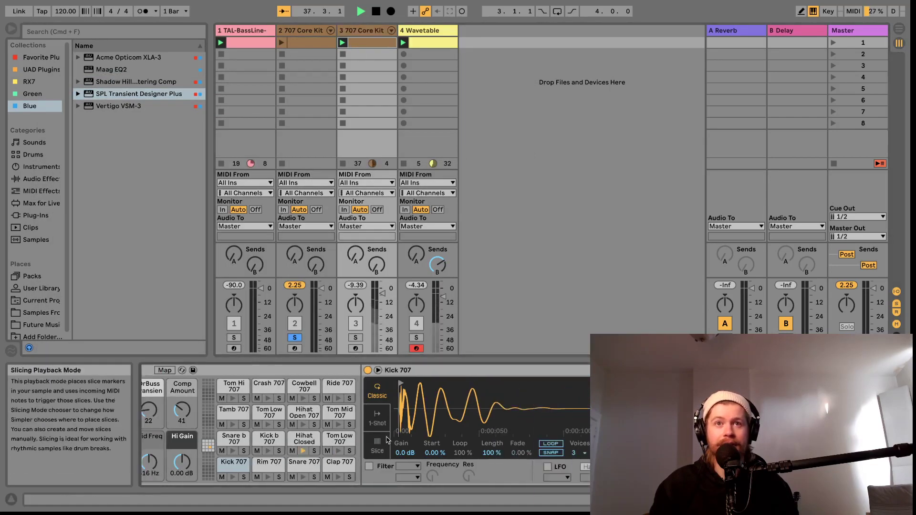
pyautogui.click(140, 94)
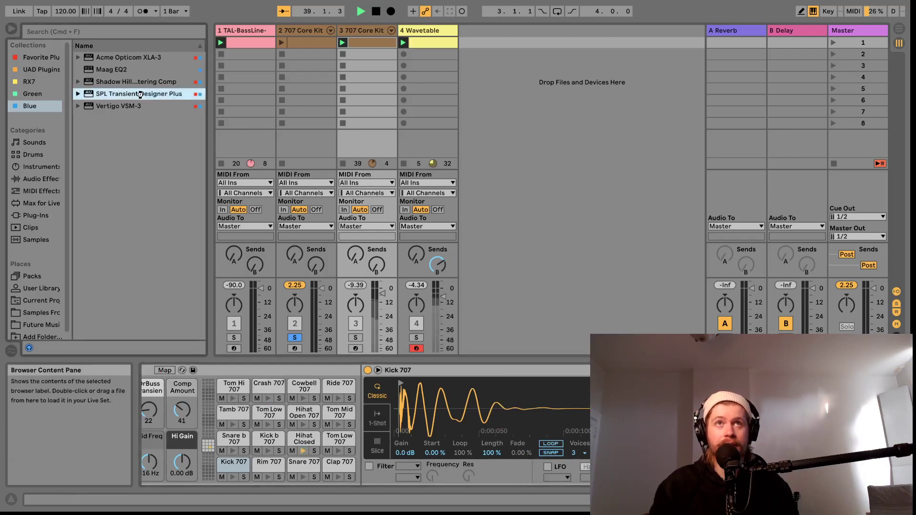
# - Load SPL Transient Designer Plus on track 3, relaunch the drums and solo track 3
pyautogui.doubleClick(141, 95)
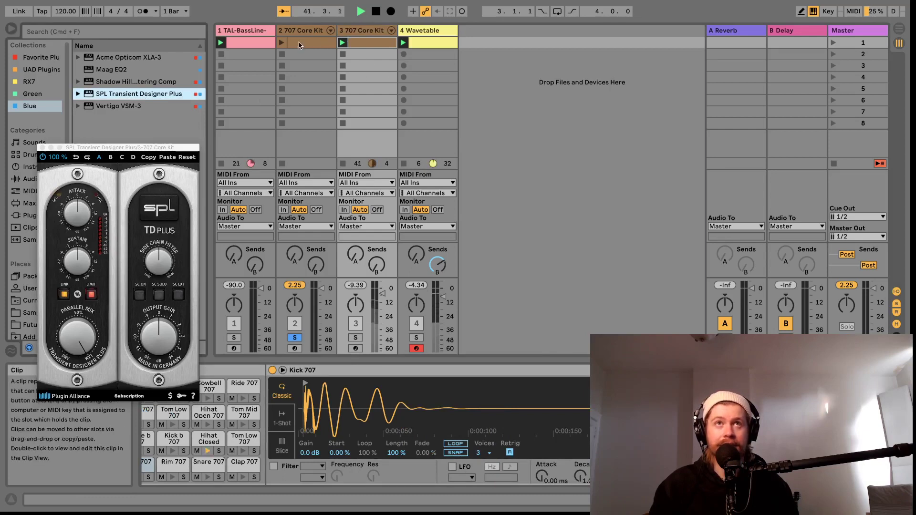
pyautogui.click(282, 43)
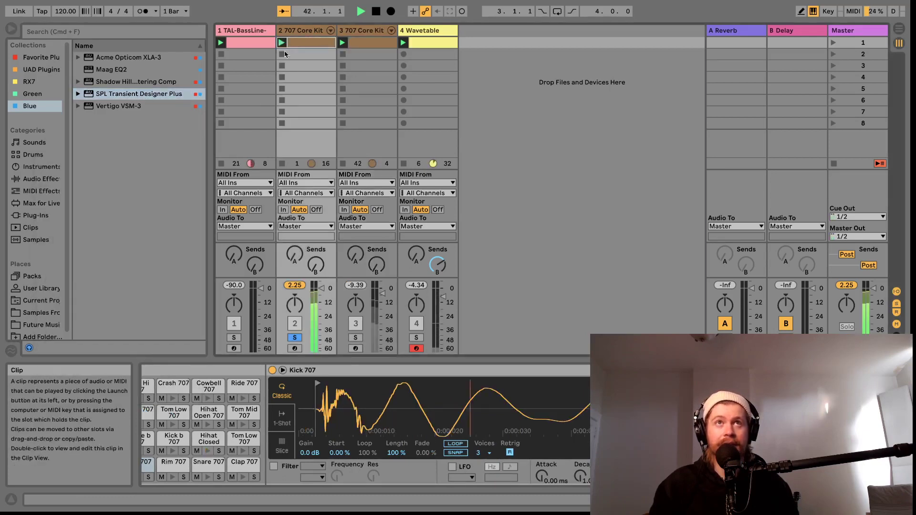
pyautogui.click(355, 338)
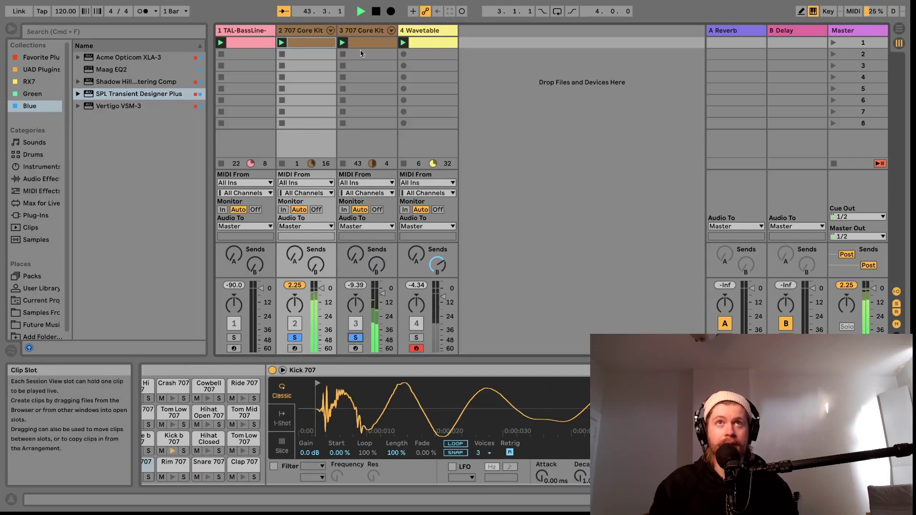
pyautogui.click(369, 32)
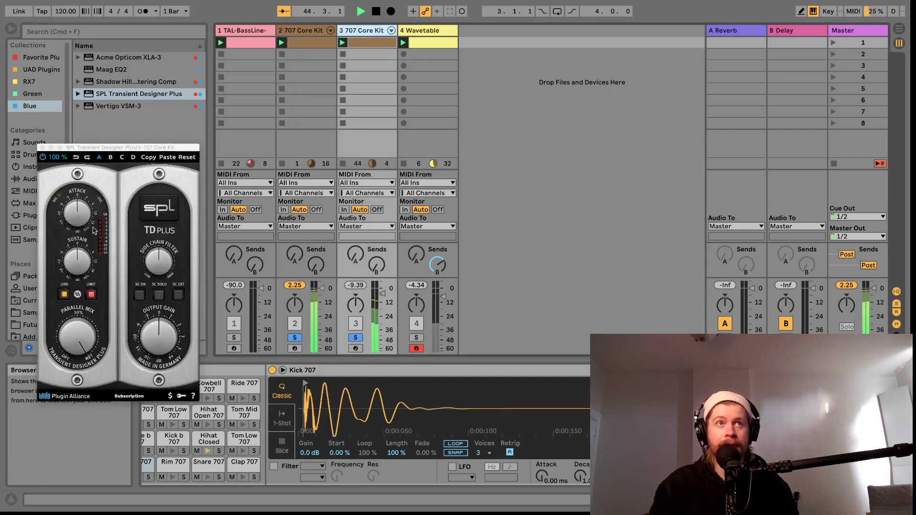
pyautogui.click(74, 211)
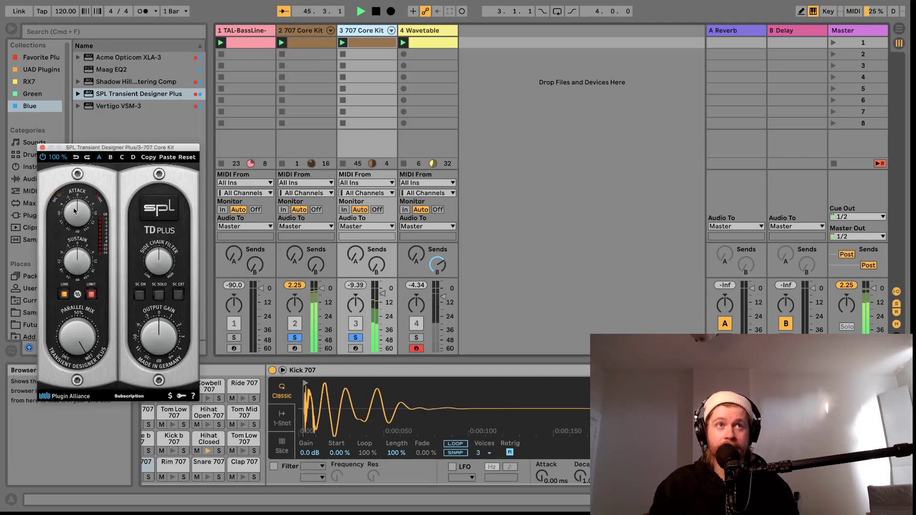
# - Adjust the transient designer's Attack, Sustain and Parallel Mix knobs
pyautogui.moveTo(74, 211); pyautogui.dragTo(68, 247)
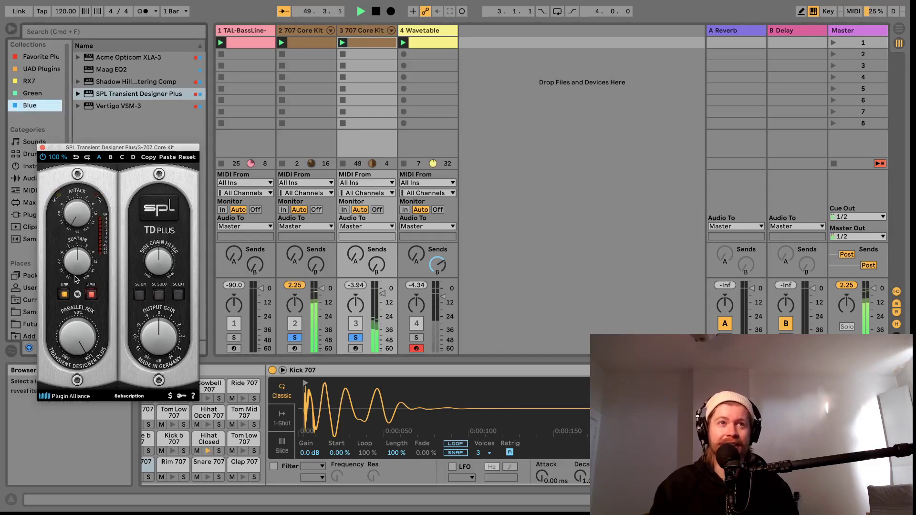
pyautogui.moveTo(78, 273); pyautogui.dragTo(69, 247)
pyautogui.moveTo(80, 354); pyautogui.dragTo(71, 444)
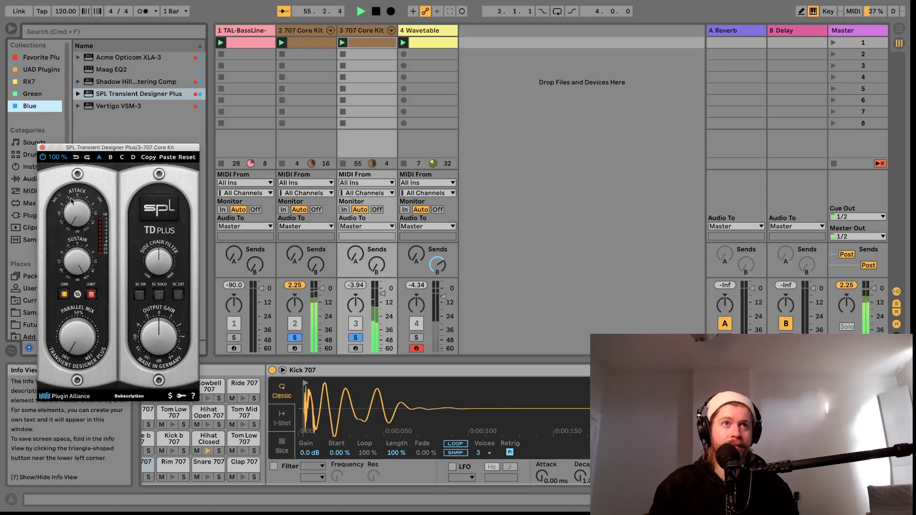
pyautogui.moveTo(71, 225)
pyautogui.mouseDown()
pyautogui.moveTo(61, 138)
pyautogui.moveTo(62, 191)
pyautogui.moveTo(68, 215)
pyautogui.moveTo(84, 225)
pyautogui.mouseUp()
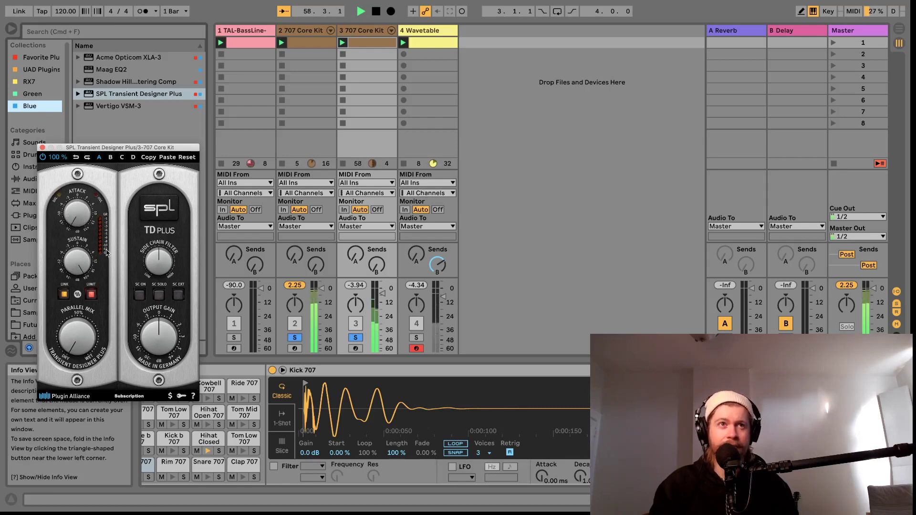
pyautogui.moveTo(88, 264); pyautogui.dragTo(75, 377)
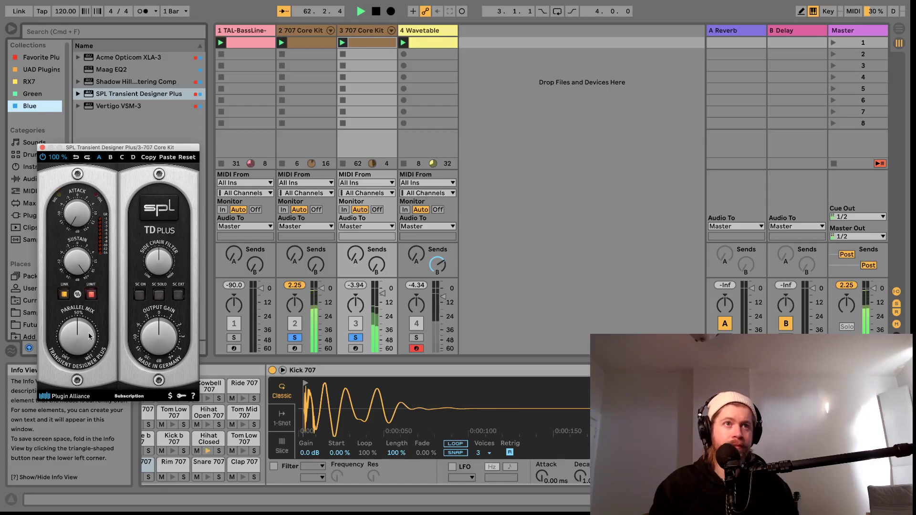
pyautogui.moveTo(81, 340); pyautogui.dragTo(83, 336)
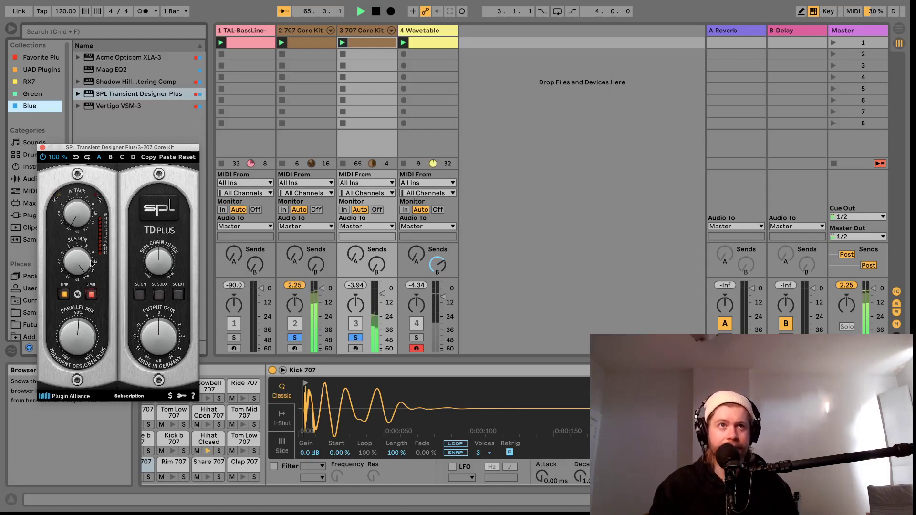
pyautogui.moveTo(82, 264); pyautogui.dragTo(83, 306)
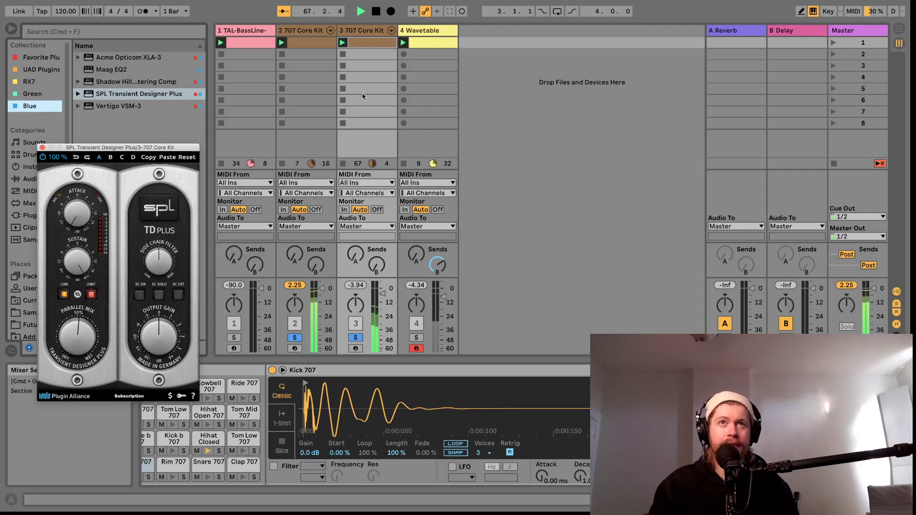
# - Stop playback and select Vertigo VSM-3 among the Plugin Alliance favourites
pyautogui.click(377, 11)
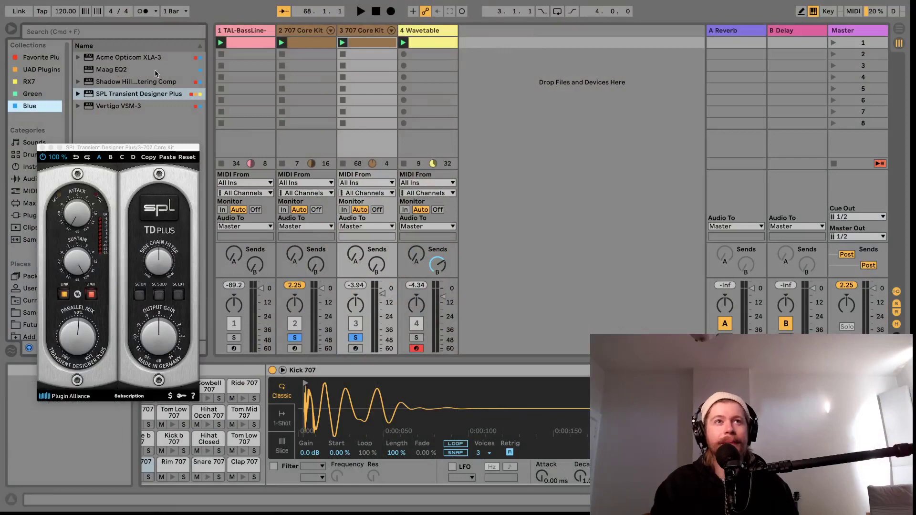
pyautogui.click(126, 107)
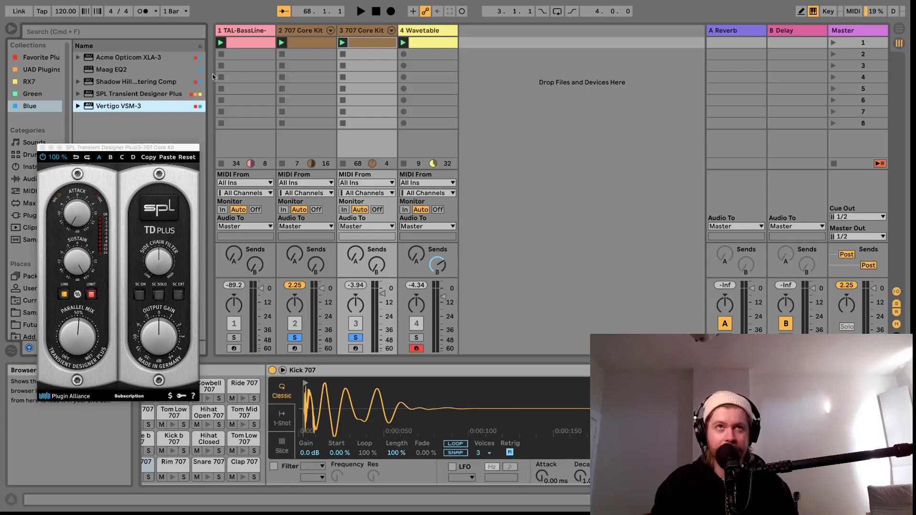
# - Play the full set unsoloed with the TAL-BassLine's Acme Opticom XLA-3 bypassed
pyautogui.click(311, 29)
pyautogui.click(231, 31)
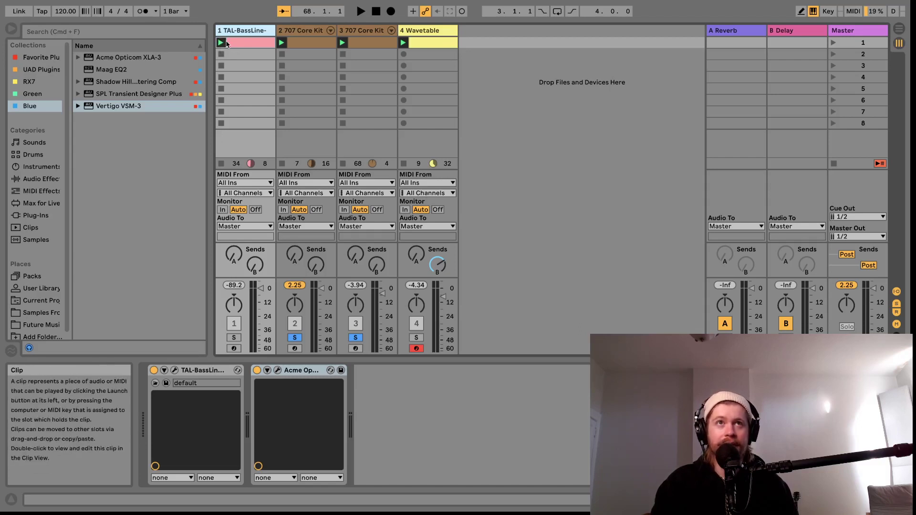
pyautogui.click(234, 337)
pyautogui.click(221, 43)
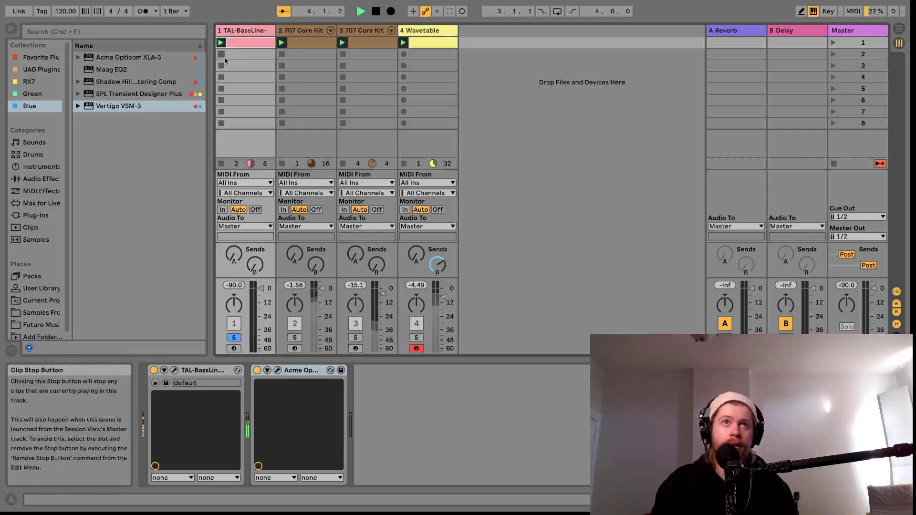
pyautogui.click(235, 340)
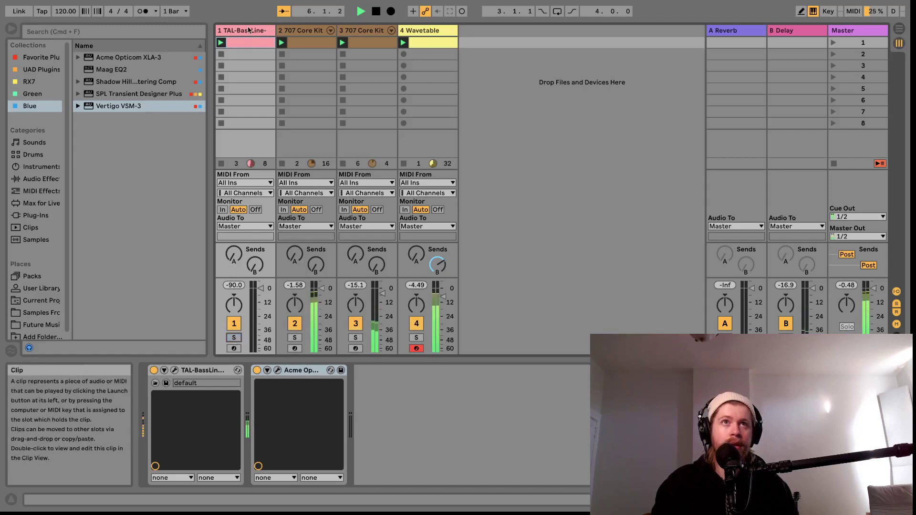
pyautogui.click(256, 370)
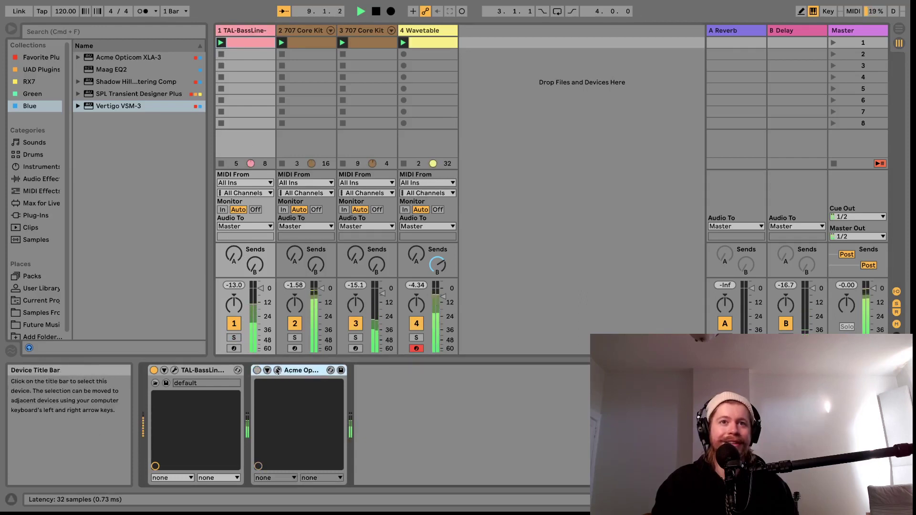
# - Load Vertigo VSM-3 onto TAL-BassLine, solo it, and toggle the plugin off and on
pyautogui.click(147, 106)
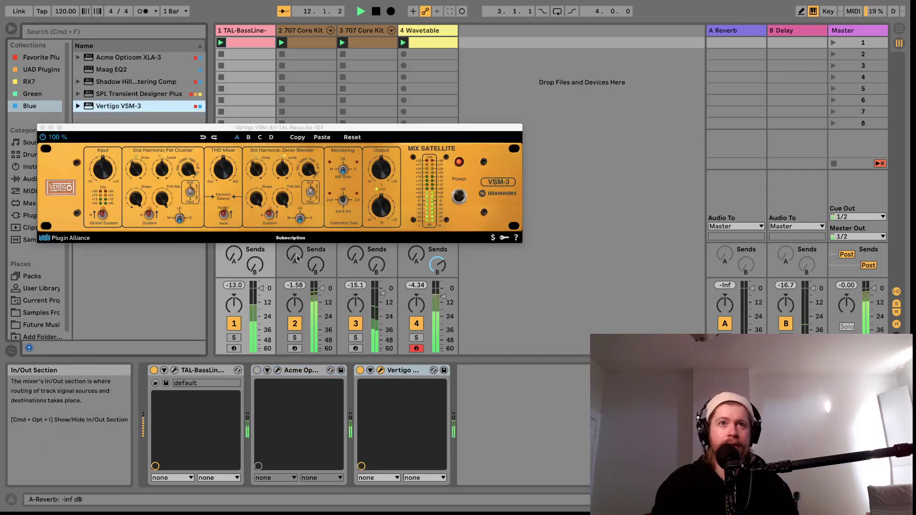
pyautogui.click(235, 339)
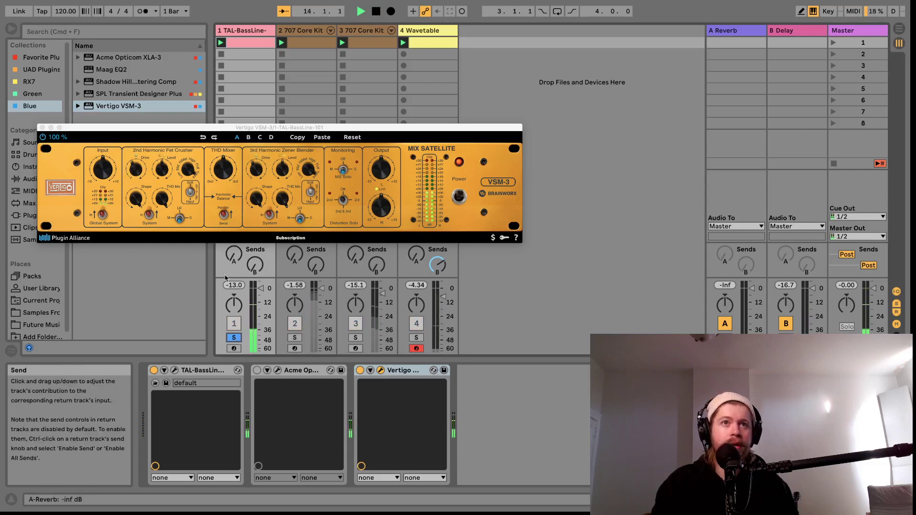
pyautogui.click(361, 371)
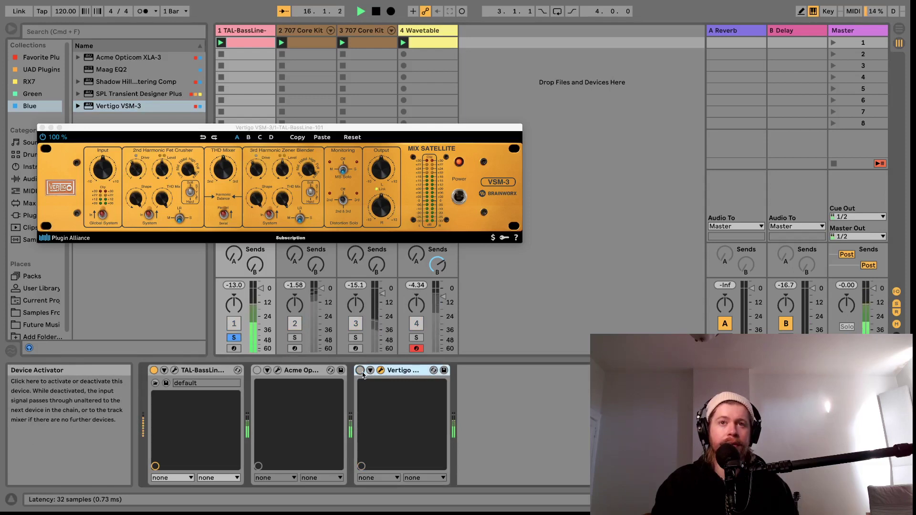
pyautogui.click(360, 371)
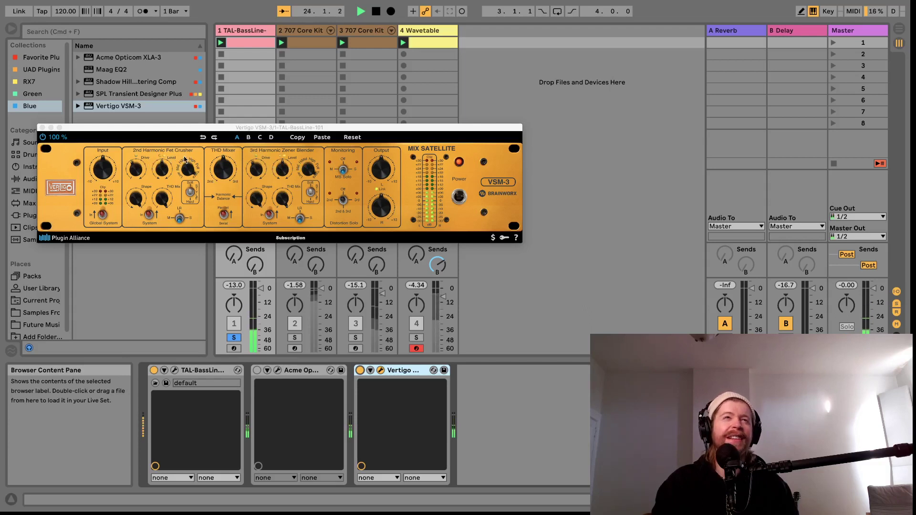
# - Set Vertigo 2nd harmonic drive to 48% with Mid filter, and 3rd harmonic drive to 68%
pyautogui.moveTo(188, 168); pyautogui.dragTo(187, 180)
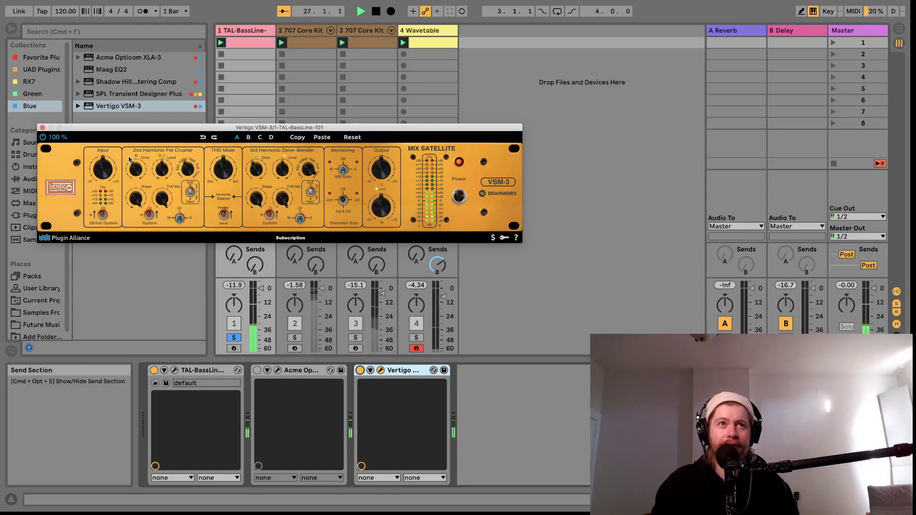
pyautogui.moveTo(137, 170); pyautogui.dragTo(135, 142)
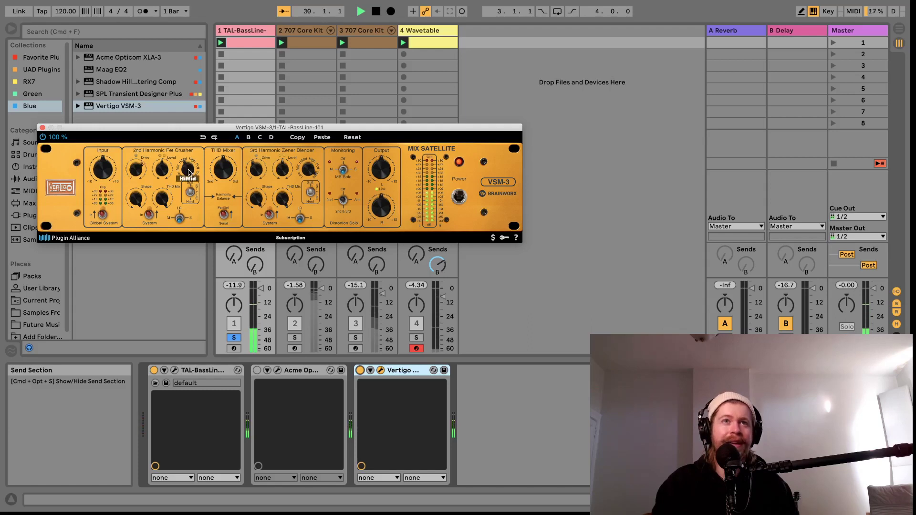
pyautogui.moveTo(189, 173); pyautogui.dragTo(187, 167)
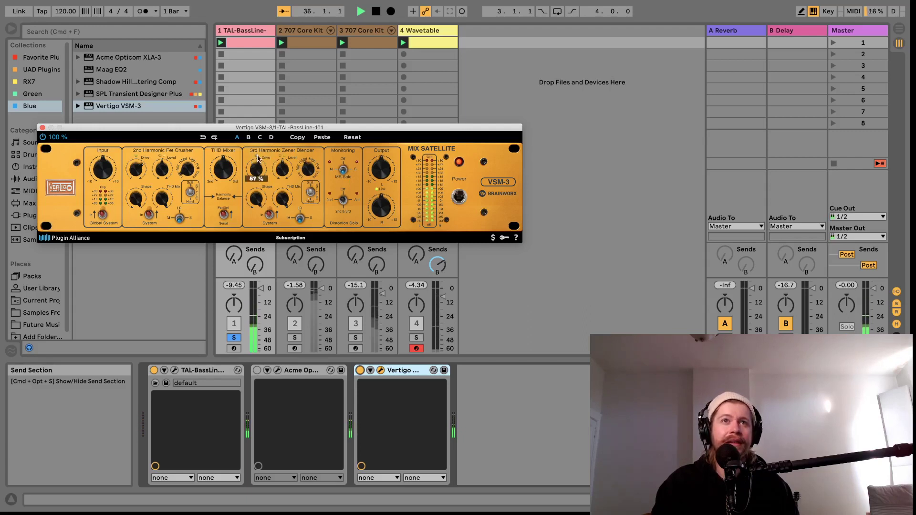
pyautogui.moveTo(256, 168); pyautogui.dragTo(258, 151)
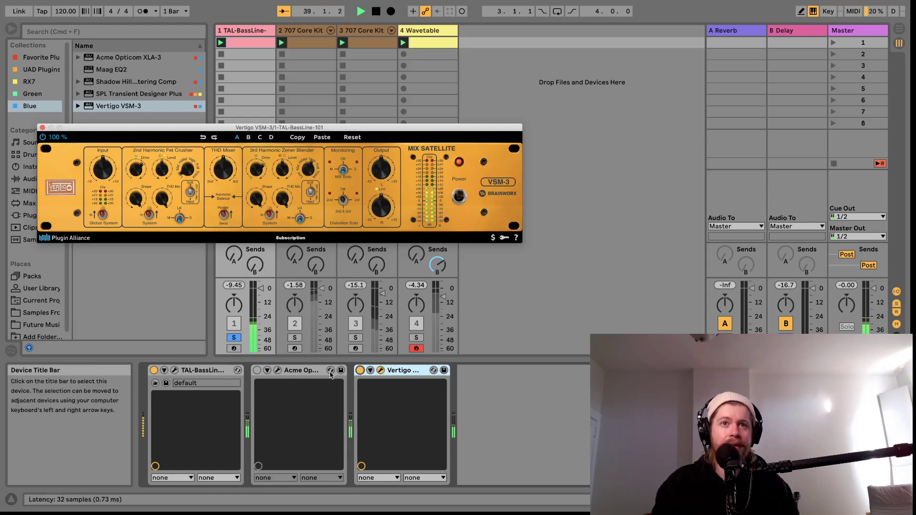
# - Compare the Vertigo bypassed and active, then solo the 707 Core Kit drum track
pyautogui.click(360, 371)
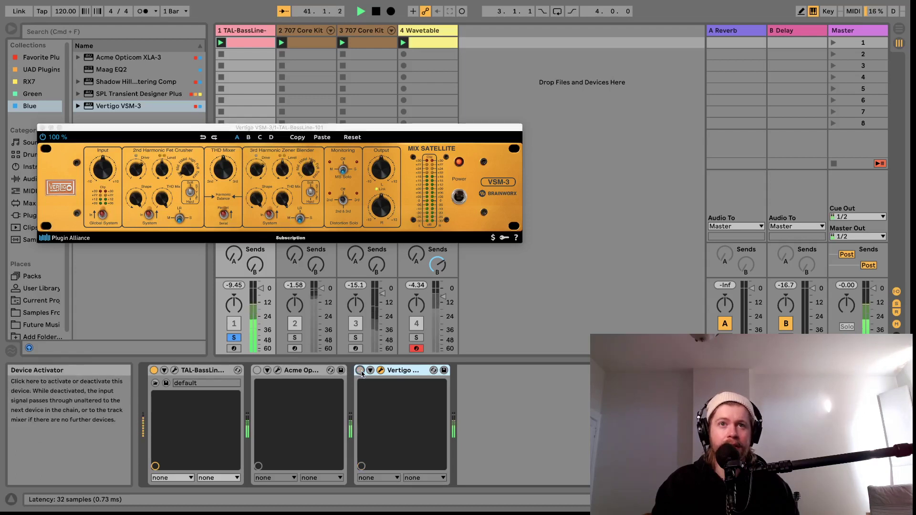
pyautogui.click(360, 371)
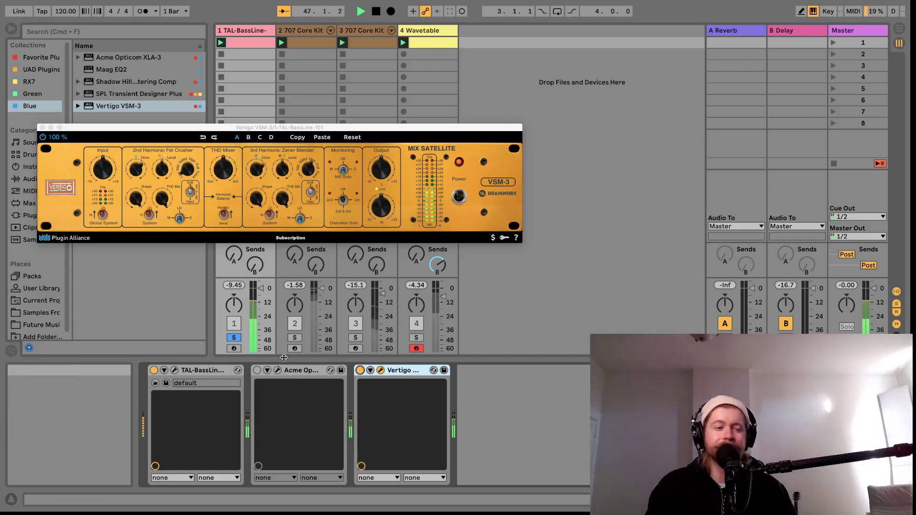
pyautogui.click(302, 30)
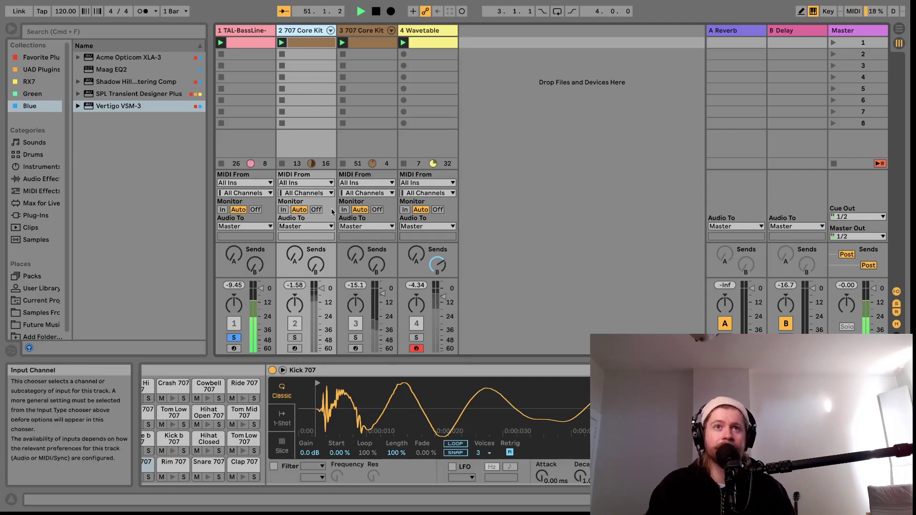
pyautogui.click(296, 339)
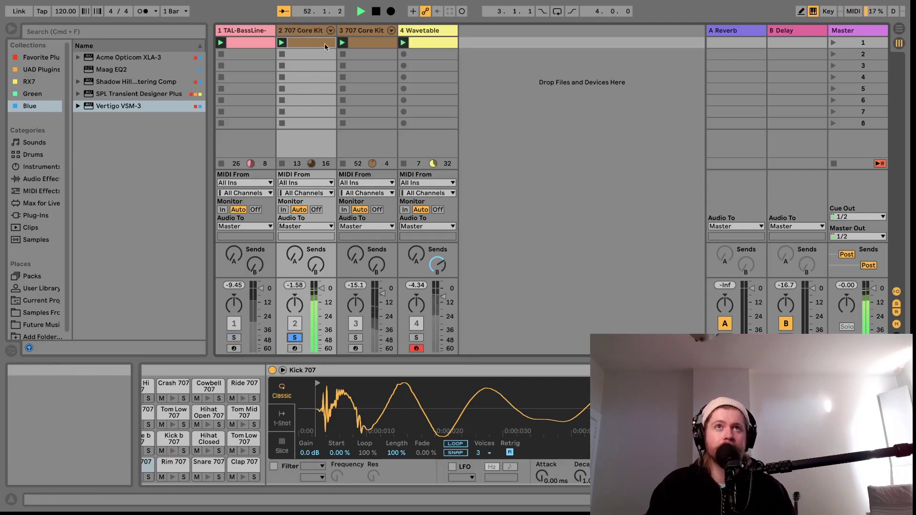
# - Load Vertigo VSM-3 on the 707 Core Kit drums, adjust its 2nd harmonic level, and show the clip's notes
pyautogui.click(124, 106)
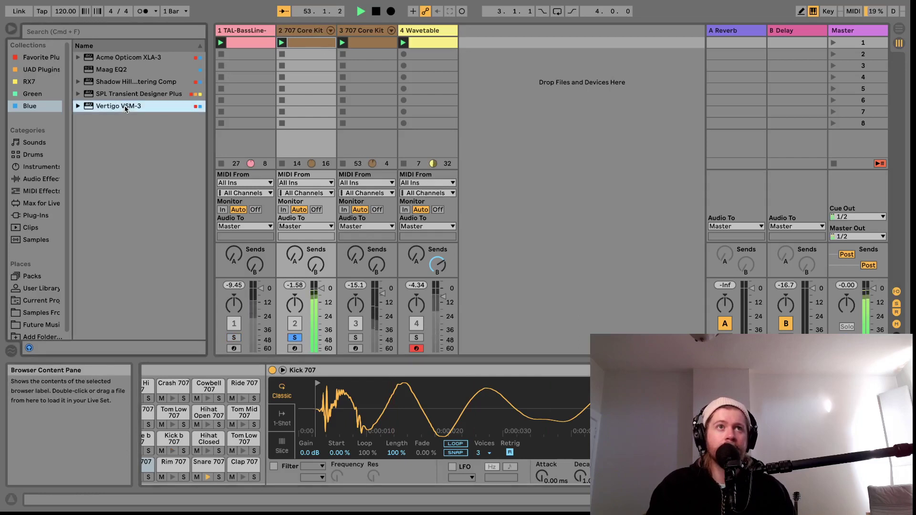
pyautogui.doubleClick(124, 106)
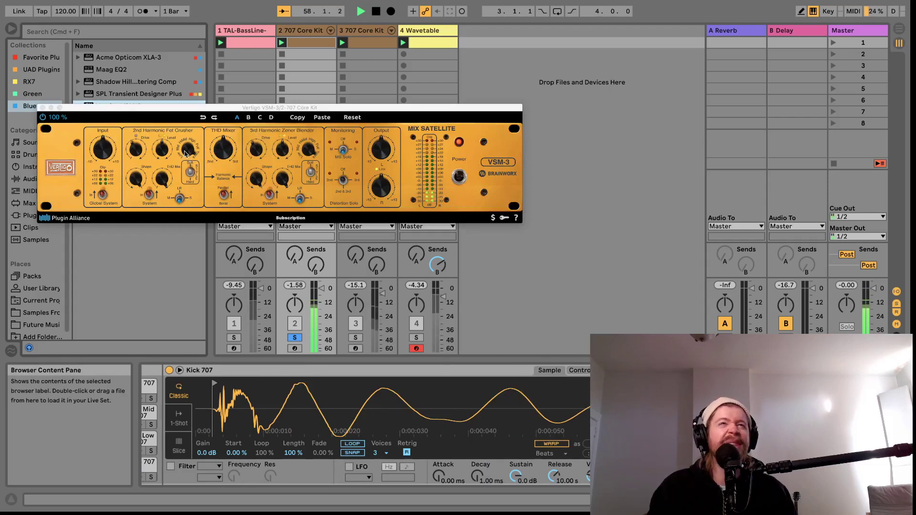
pyautogui.moveTo(185, 153); pyautogui.dragTo(186, 159)
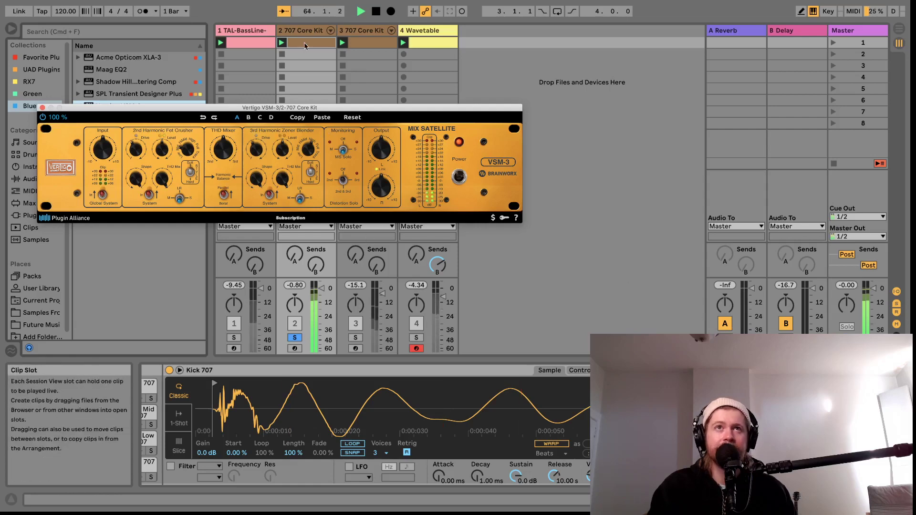
pyautogui.hotkey('shift', 'Tab')
# - Add closed hi-hat notes at 1.1.3, 1.2.3, 1.3.3 and 1.4.3
pyautogui.scroll(1, 445, 393)
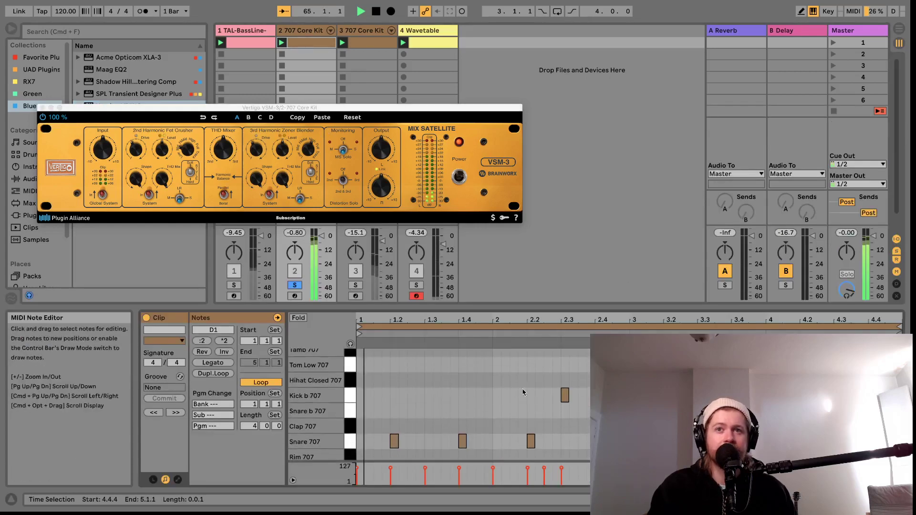
pyautogui.doubleClick(377, 380)
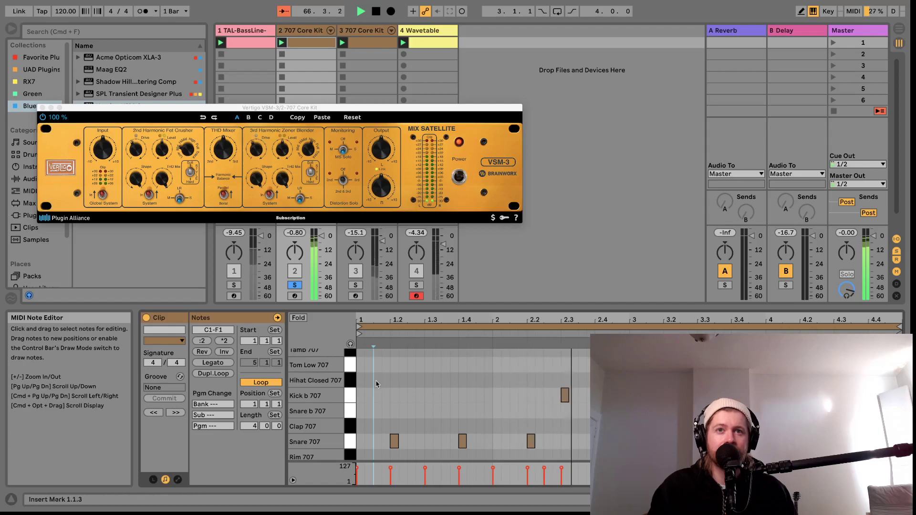
pyautogui.doubleClick(411, 381)
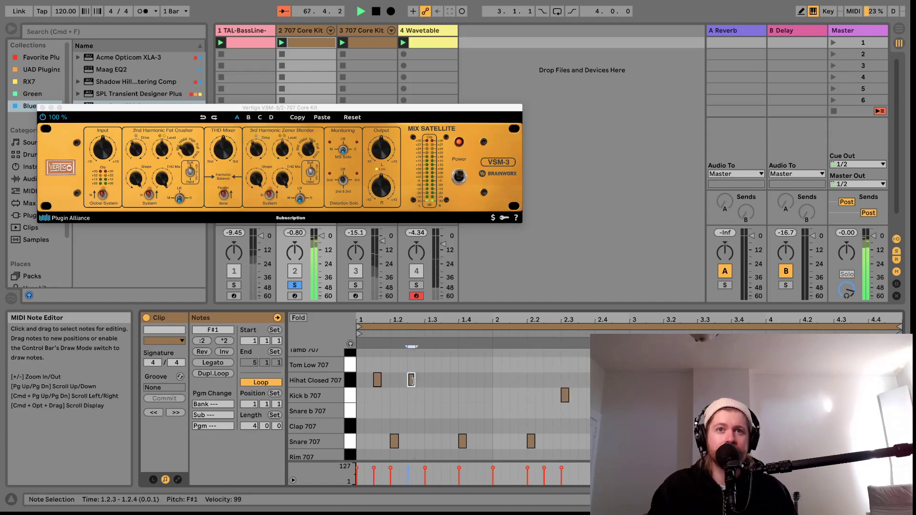
pyautogui.doubleClick(446, 381)
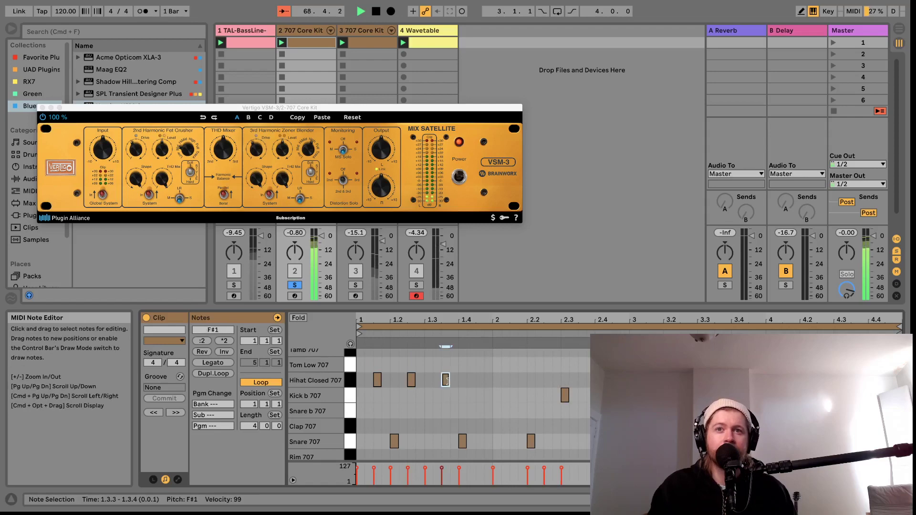
pyautogui.doubleClick(480, 380)
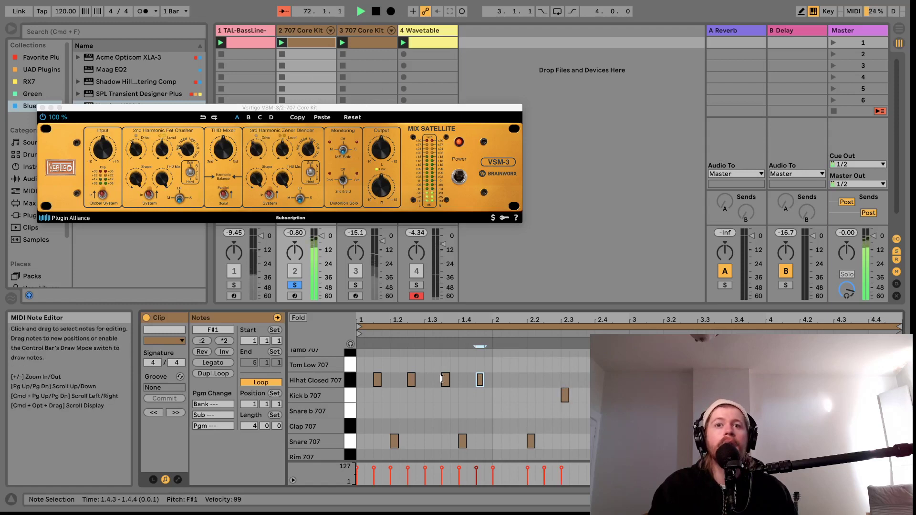
# - Delete all four Hihat Closed 707 notes and move the Vertigo window aside
pyautogui.moveTo(494, 387); pyautogui.dragTo(370, 377)
pyautogui.press('Delete')
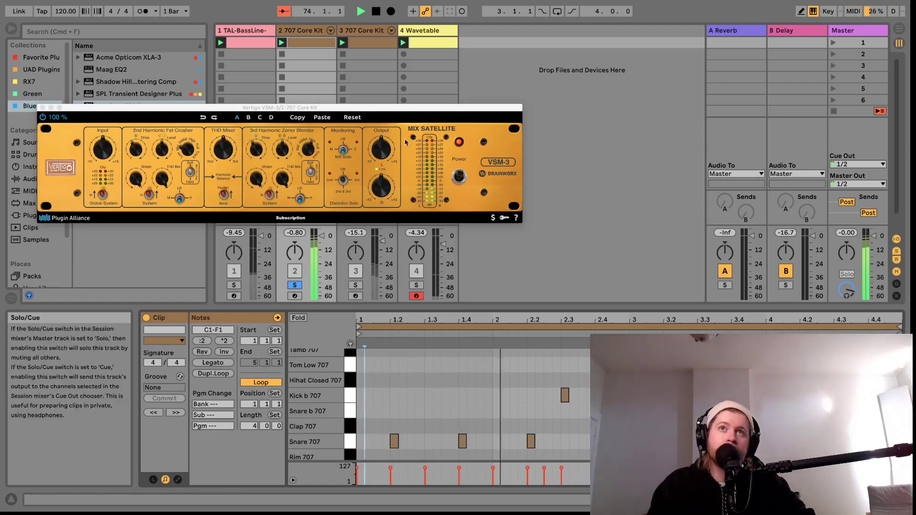
pyautogui.moveTo(267, 108); pyautogui.dragTo(259, 142)
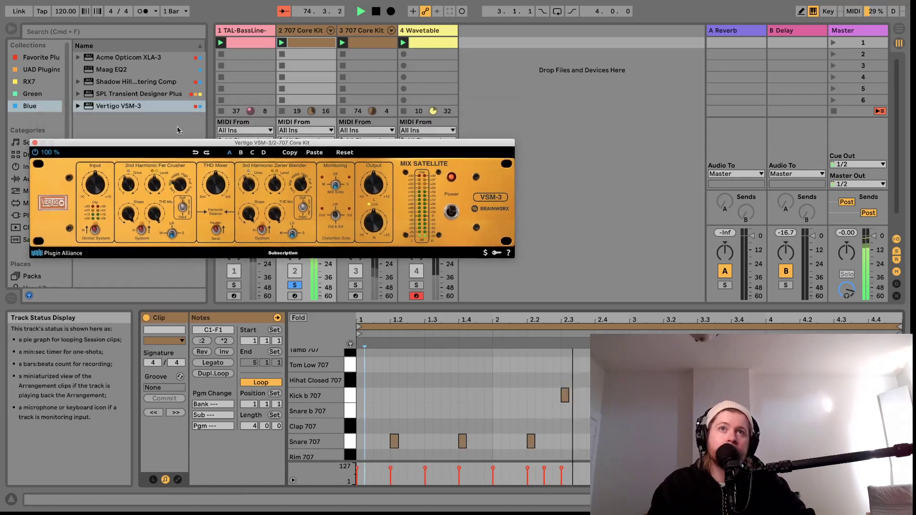
# - Close the Vertigo window, unsolo the drums, and show TAL-BassLine's device chain with Opticom closed
pyautogui.click(34, 144)
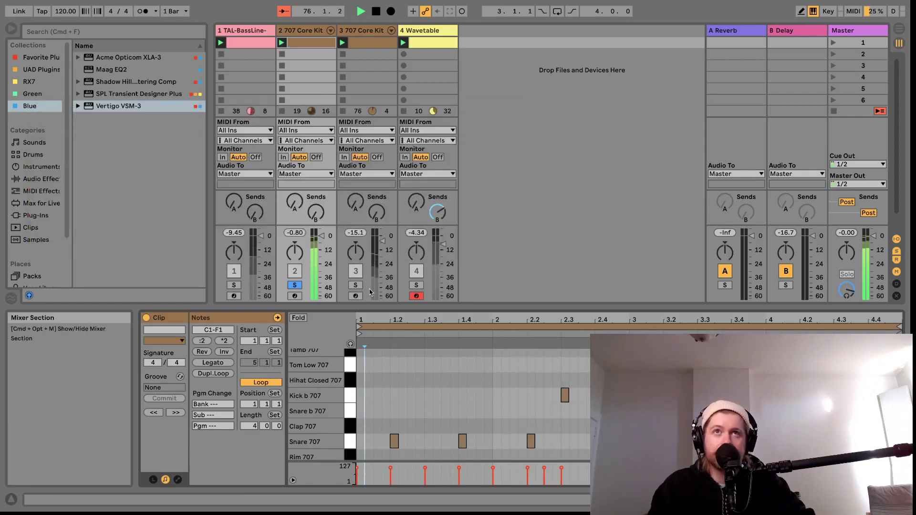
pyautogui.click(294, 285)
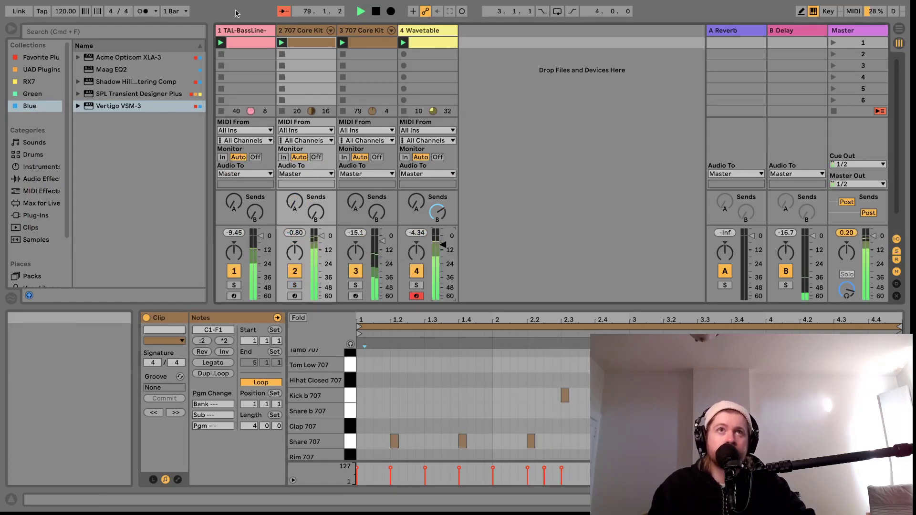
pyautogui.click(243, 31)
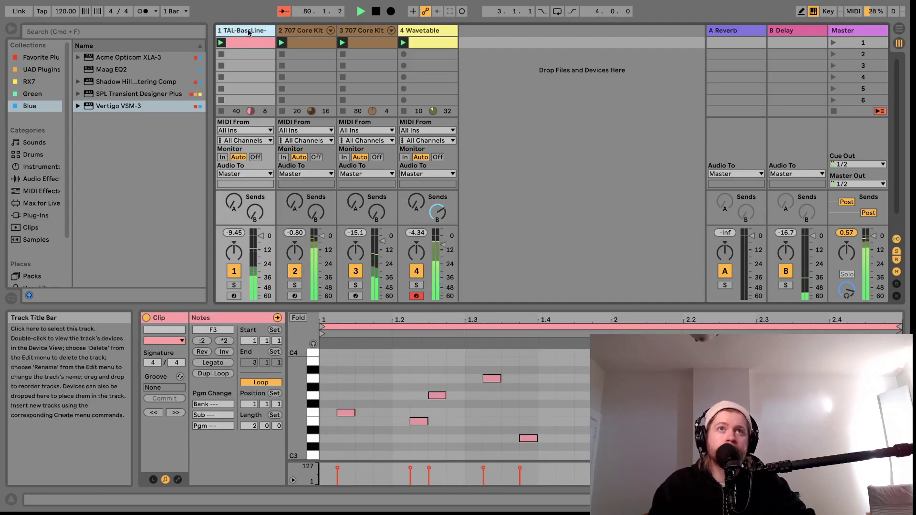
pyautogui.doubleClick(249, 31)
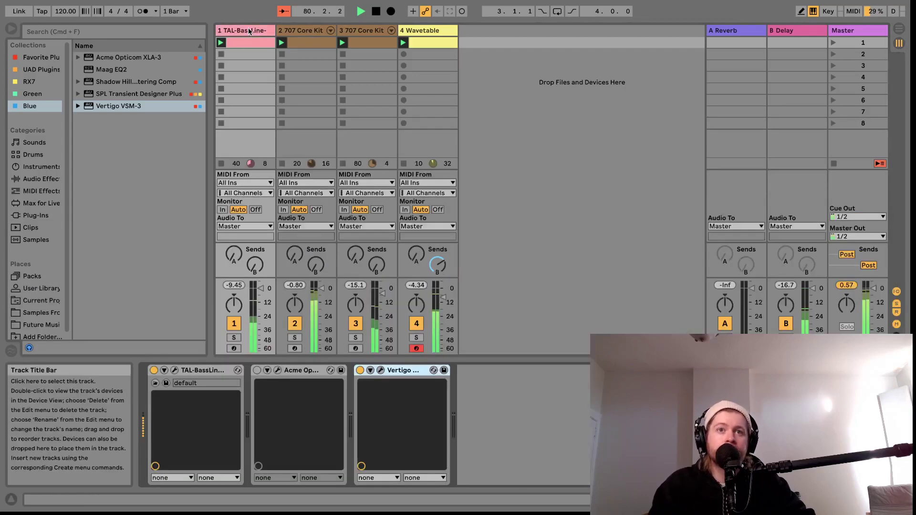
pyautogui.click(279, 371)
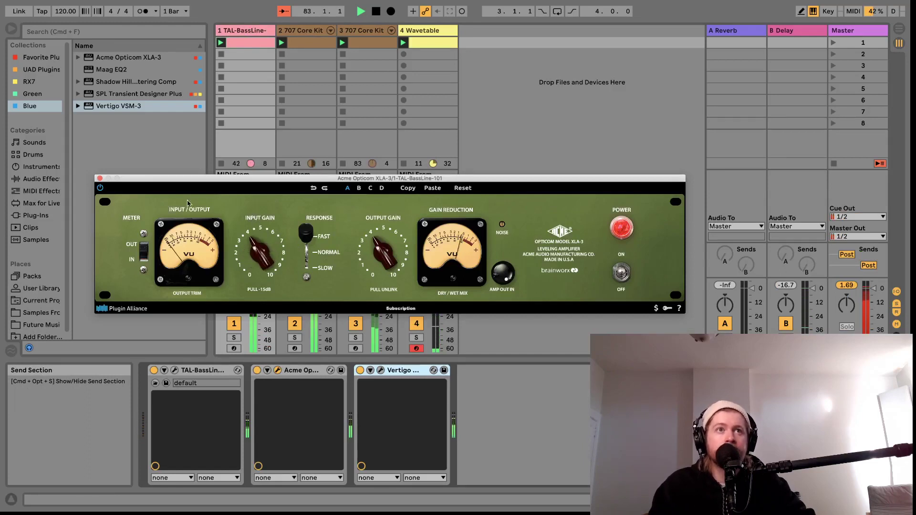
pyautogui.click(100, 178)
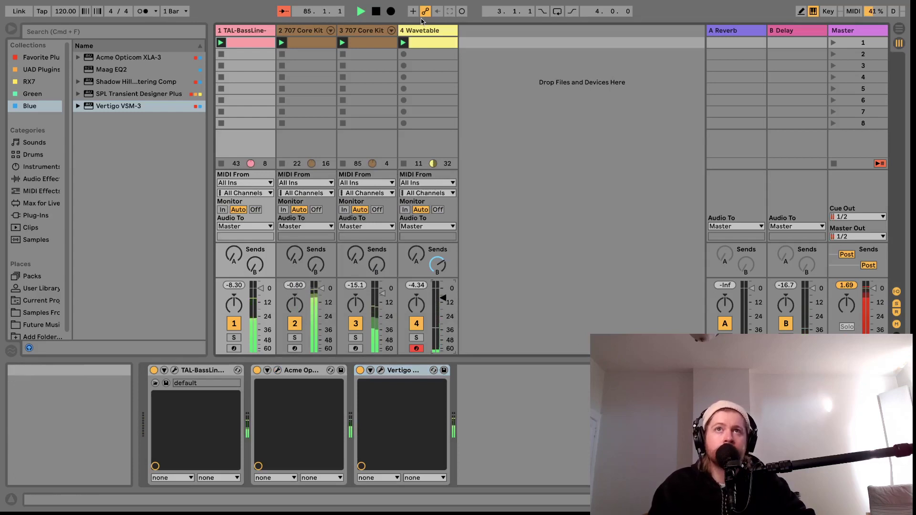
# - Load Acme Opticom XLA-3 onto the Wavetable track and close its editor
pyautogui.click(426, 32)
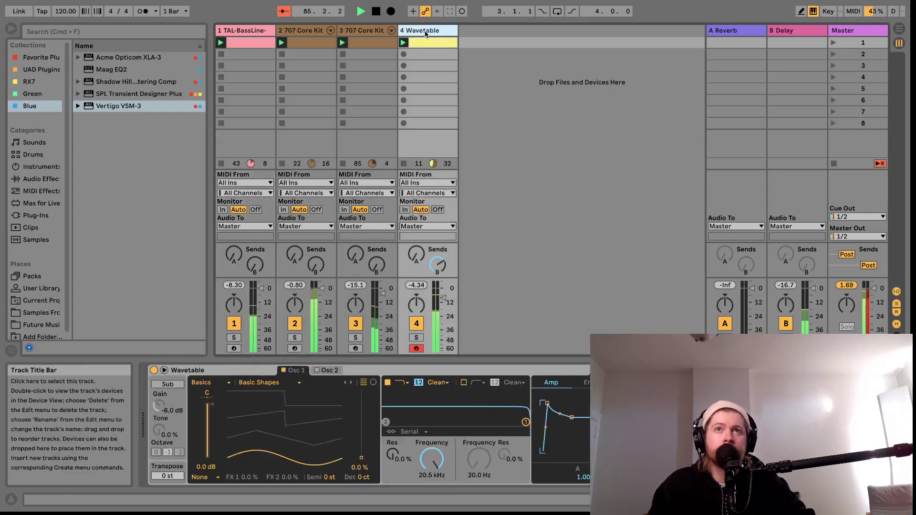
pyautogui.click(139, 58)
pyautogui.doubleClick(141, 61)
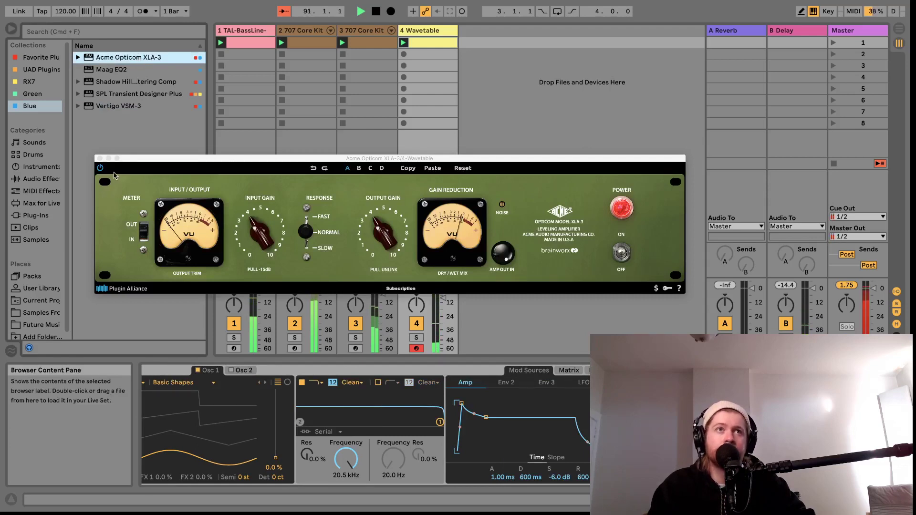
pyautogui.click(100, 159)
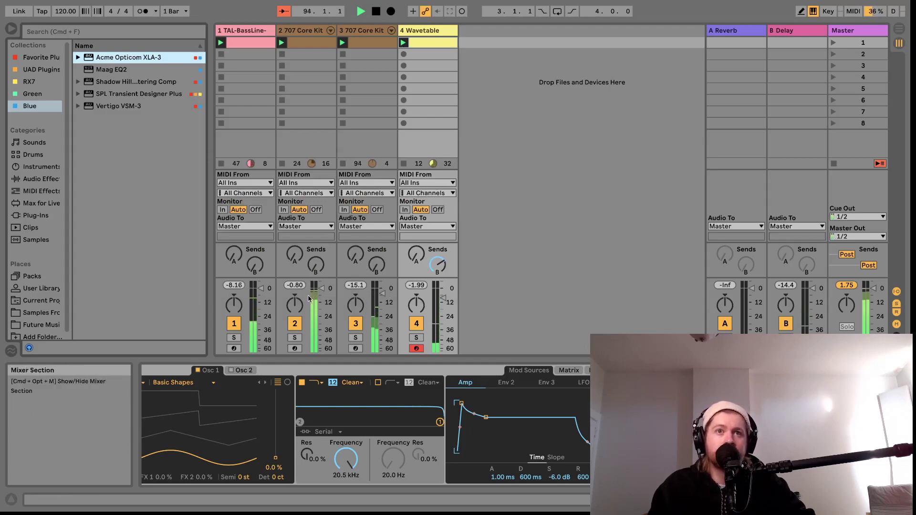
# - Select the third 707 Core Kit track and bring up its SPL Transient Designer Plus window
pyautogui.click(348, 275)
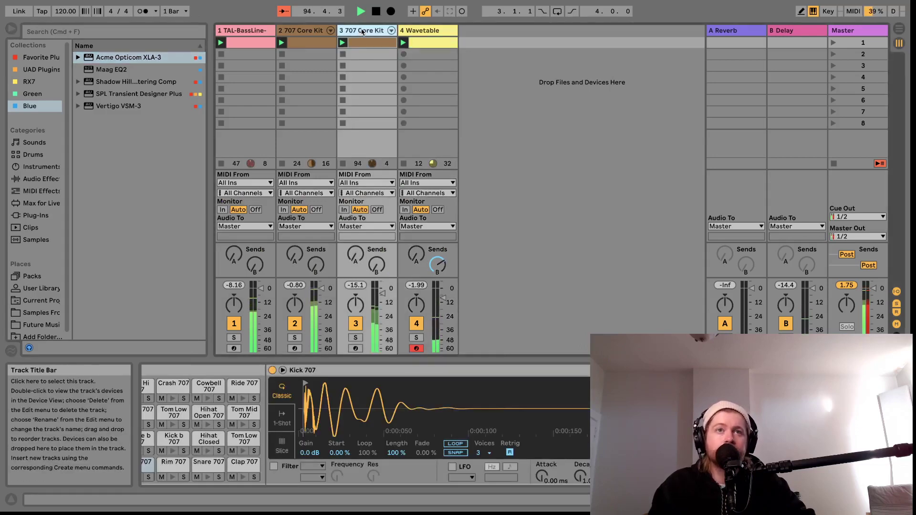
pyautogui.press('super+alt+p')
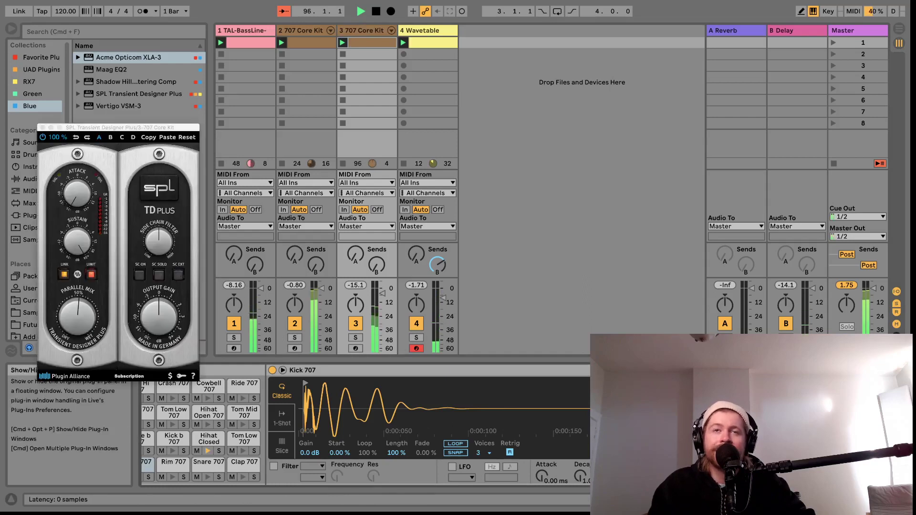
pyautogui.click(80, 216)
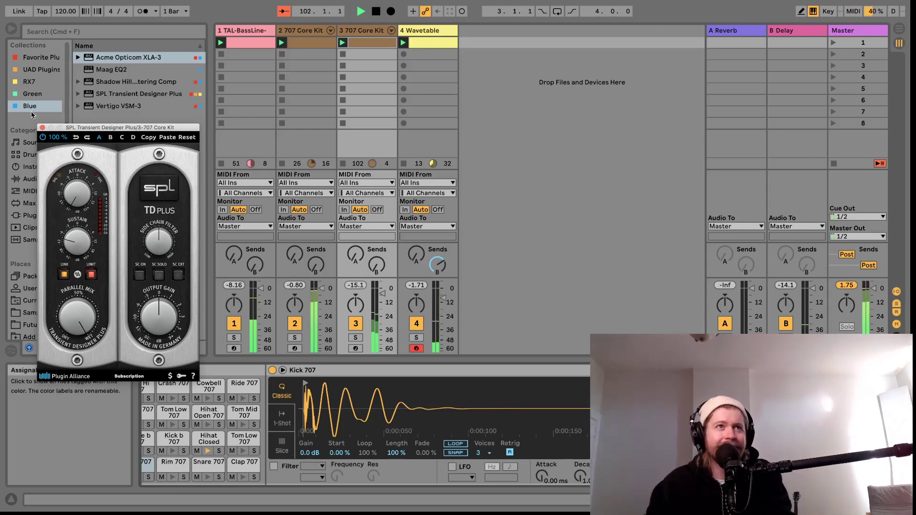
# - Close the SPL window, nudge the bass volume, and bypass its Vertigo and Acme Opticom
pyautogui.click(41, 128)
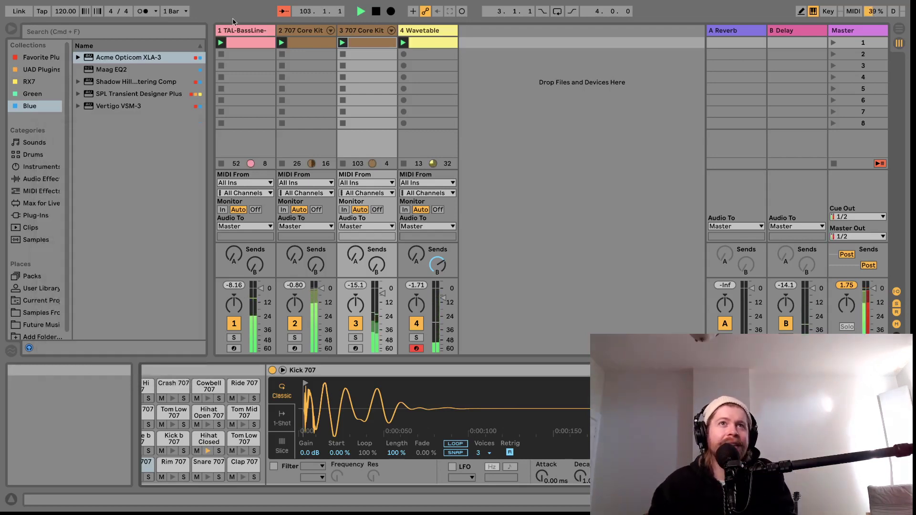
pyautogui.moveTo(261, 288); pyautogui.dragTo(260, 291)
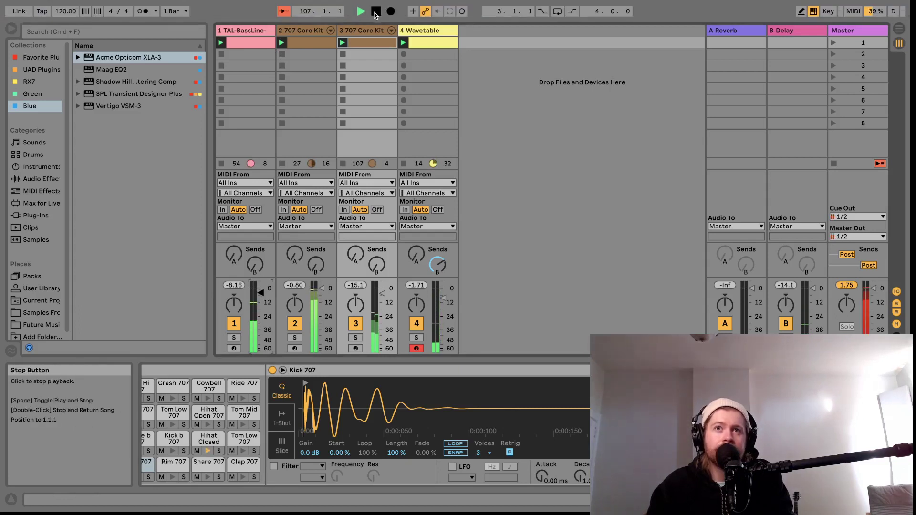
pyautogui.click(241, 30)
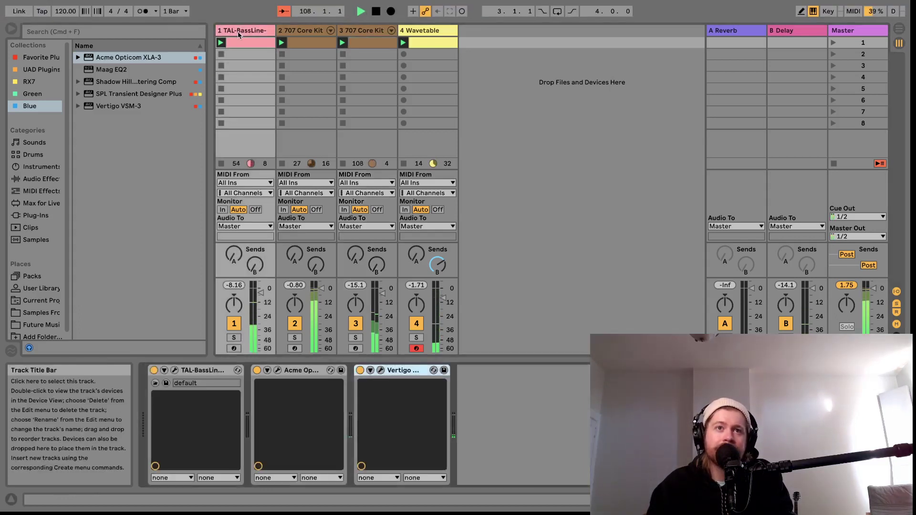
pyautogui.click(360, 371)
pyautogui.click(257, 371)
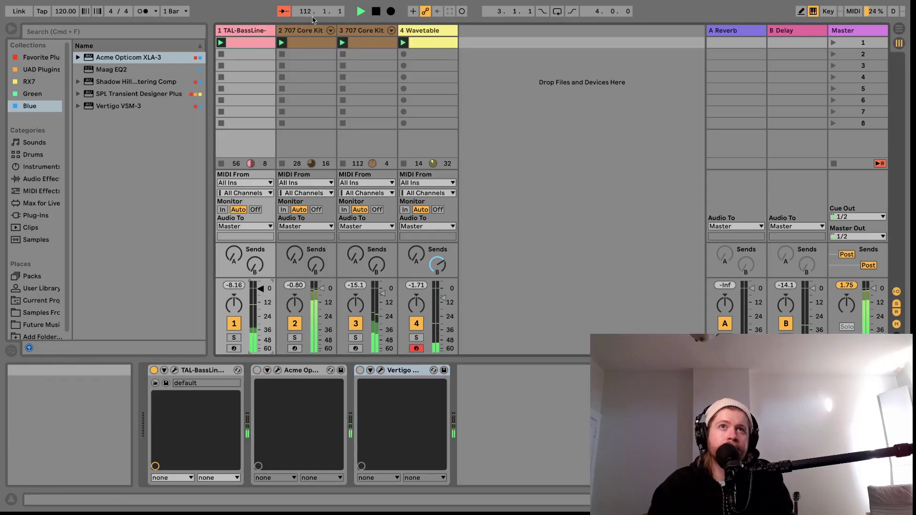
# - Audition the drum and Wavetable tracks, briefly opening the Wavetable's Maag EQ2 window
pyautogui.click(301, 30)
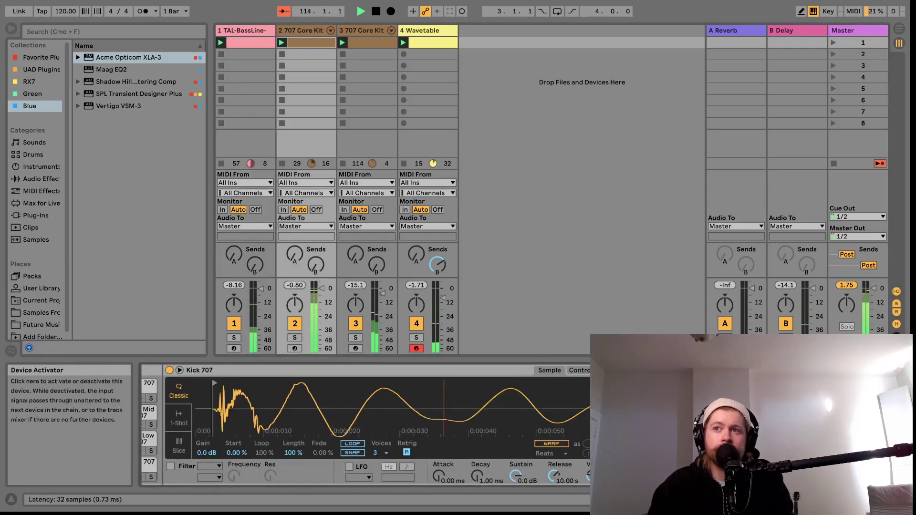
pyautogui.click(366, 34)
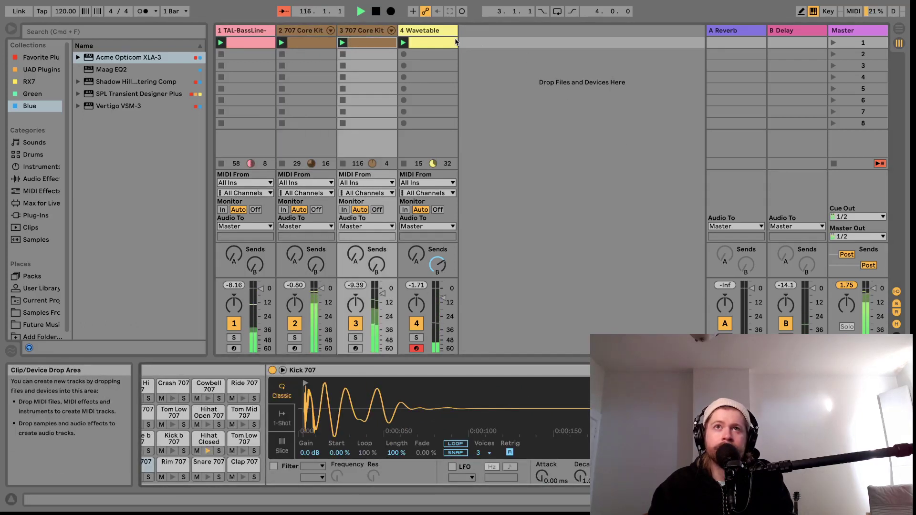
pyautogui.click(418, 30)
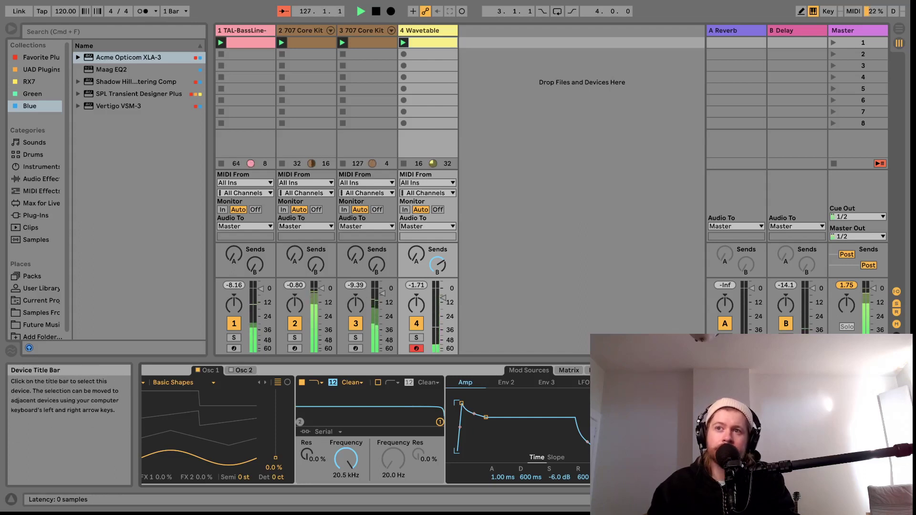
pyautogui.hscroll(3, 365, 425)
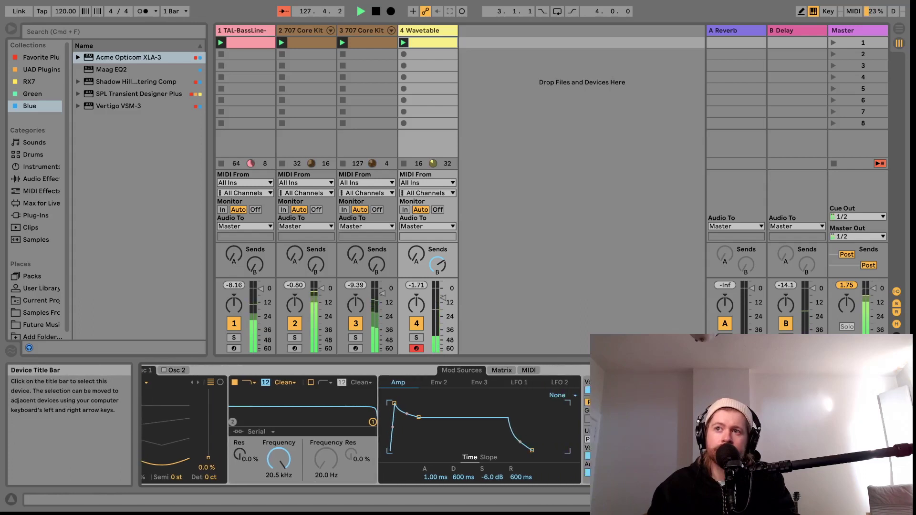
pyautogui.click(603, 370)
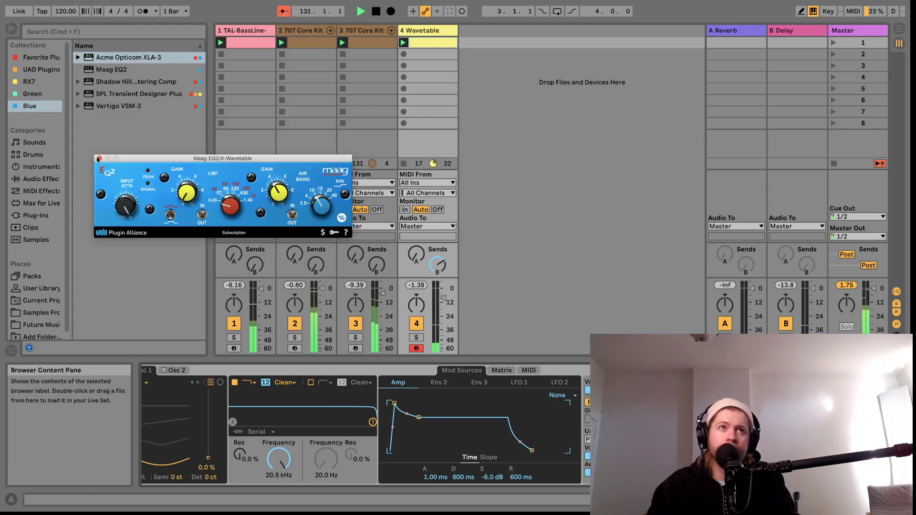
pyautogui.click(99, 159)
pyautogui.click(366, 32)
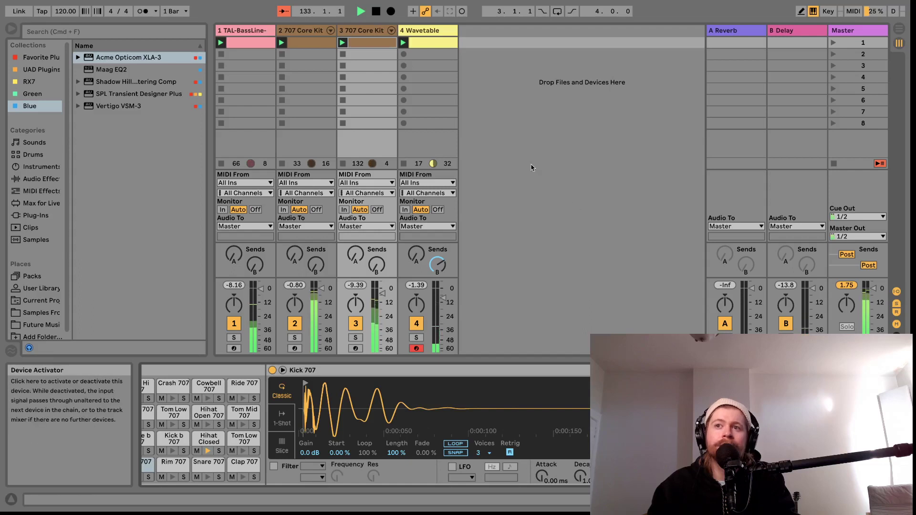
pyautogui.press('Left')
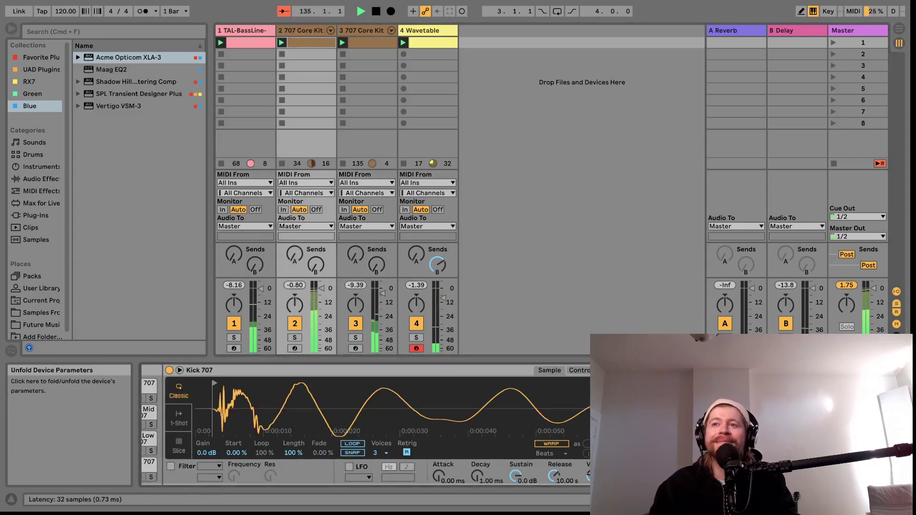
# - Re-enable the Acme Opticom and Vertigo on the TAL-BassLine track
pyautogui.click(243, 32)
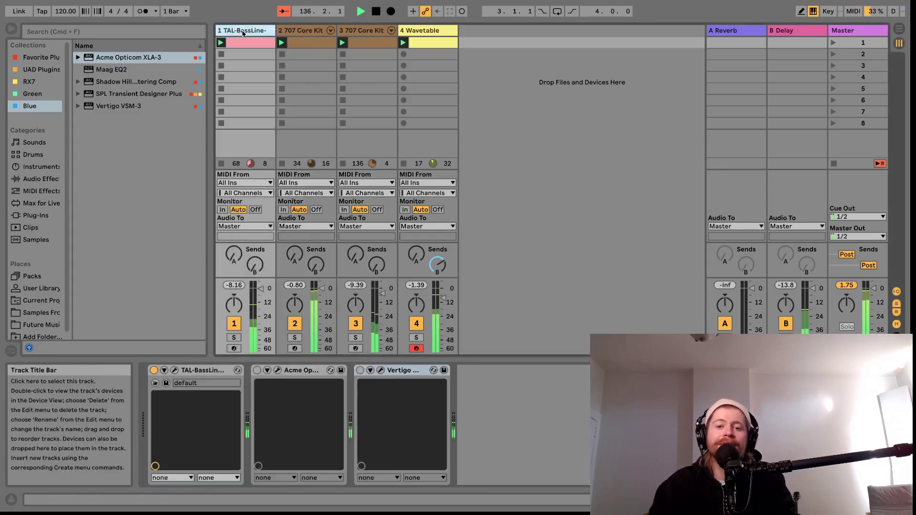
pyautogui.click(257, 370)
pyautogui.click(360, 370)
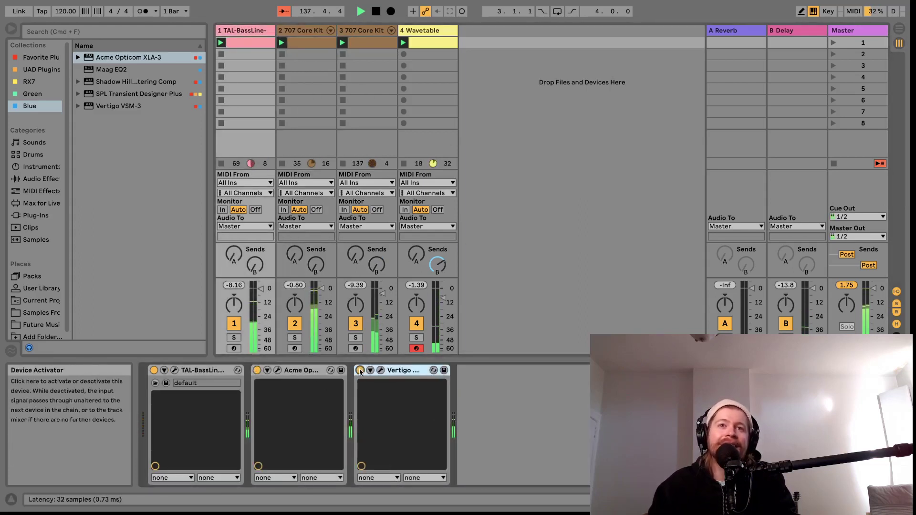